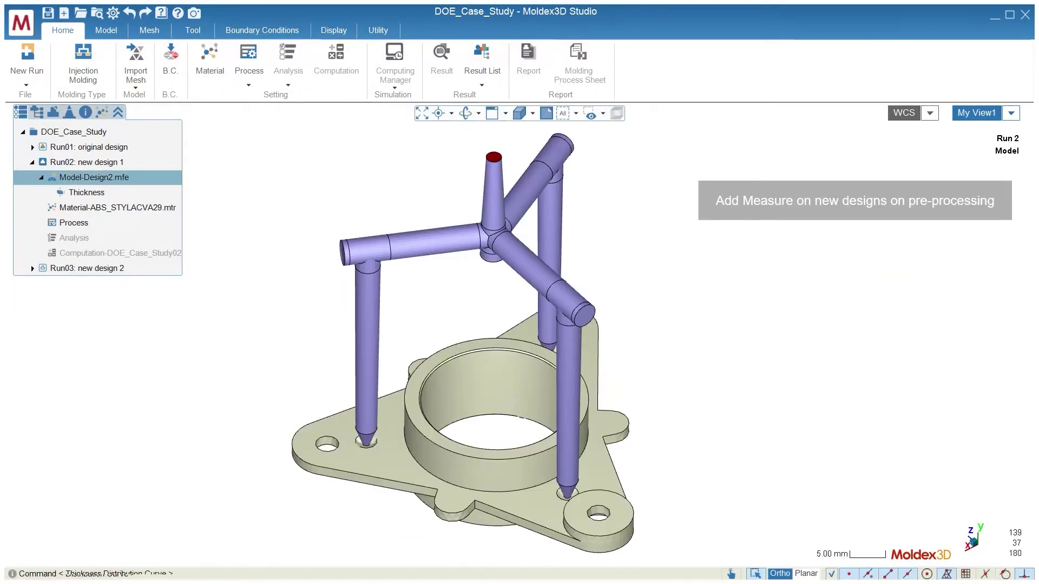
- Add a flatness measurement on the upper face of the triangular flange plate in Run 2
{"action": "left_click", "coordinate": [192, 31]}
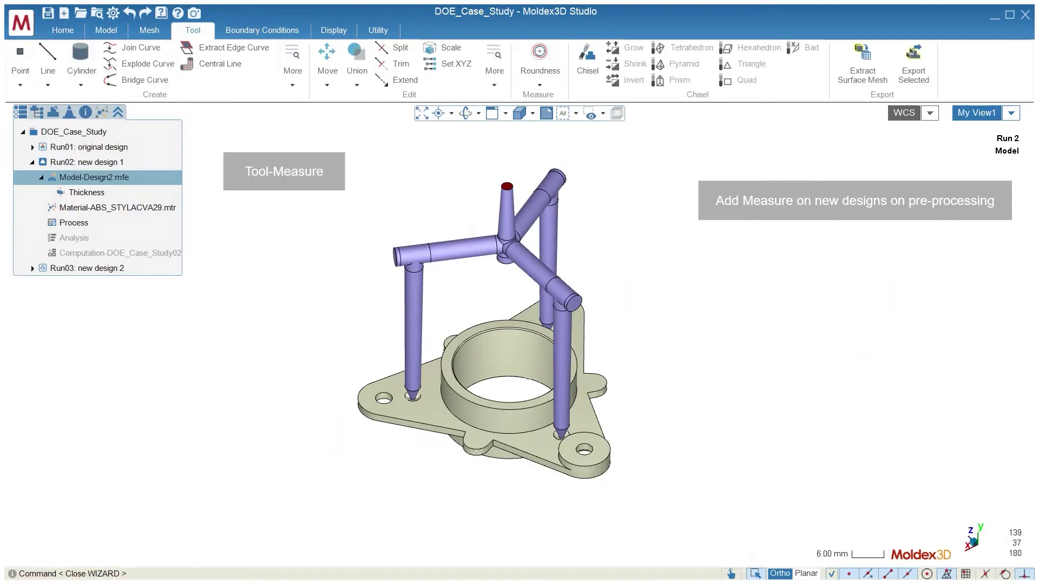
{"action": "left_click", "coordinate": [539, 82]}
{"action": "left_click", "coordinate": [542, 134]}
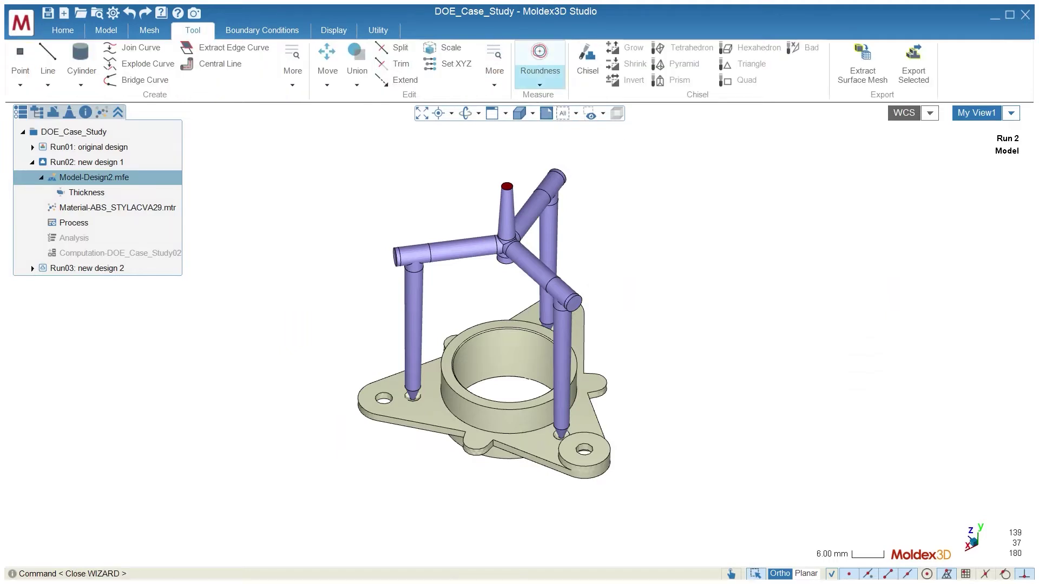
{"action": "scroll", "coordinate": [460, 375], "scroll_direction": "up", "scroll_amount": 3}
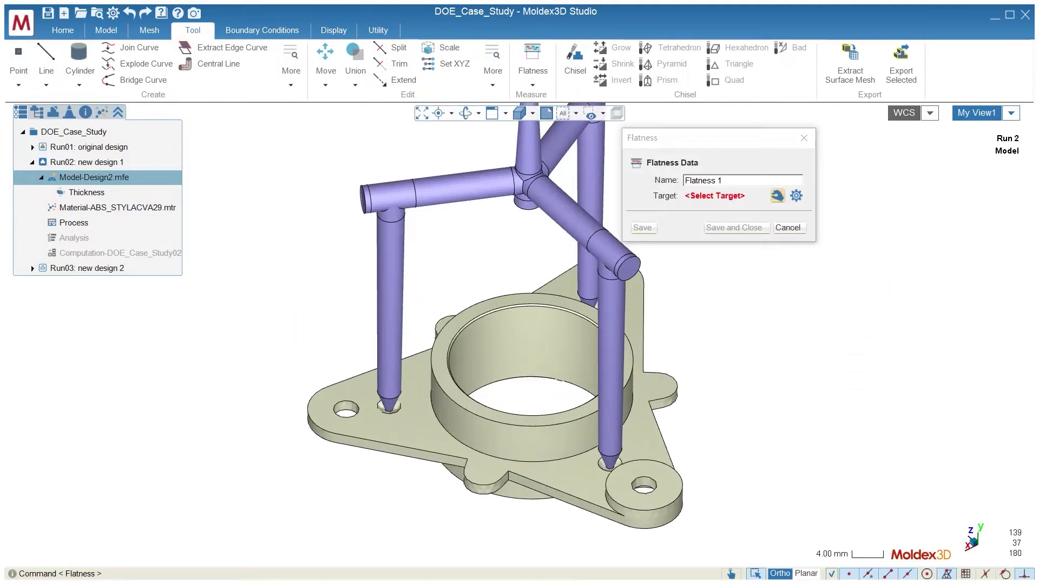
{"action": "left_click", "coordinate": [417, 438]}
{"action": "left_click", "coordinate": [483, 449]}
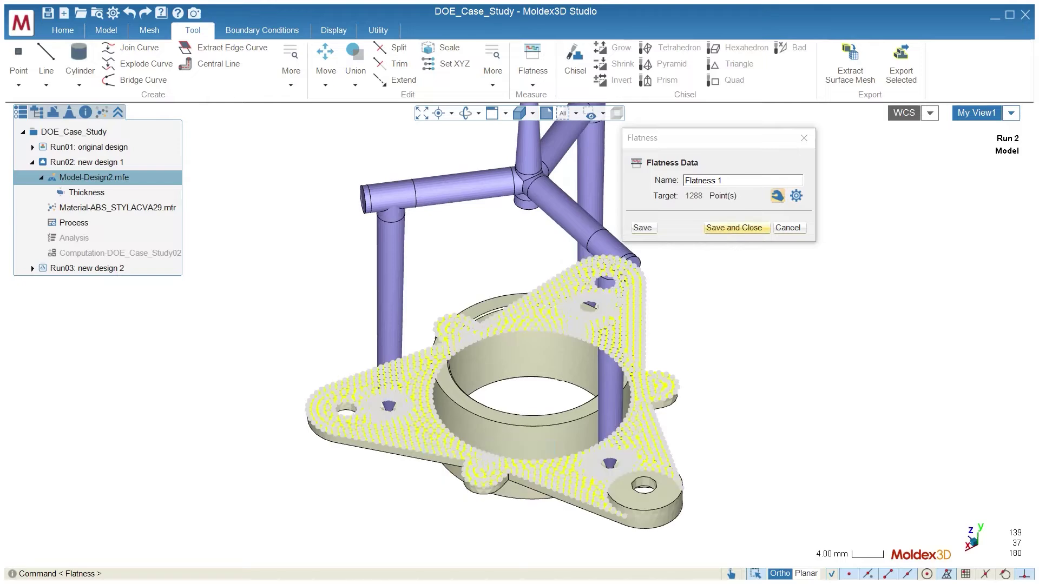
{"action": "left_click", "coordinate": [733, 227]}
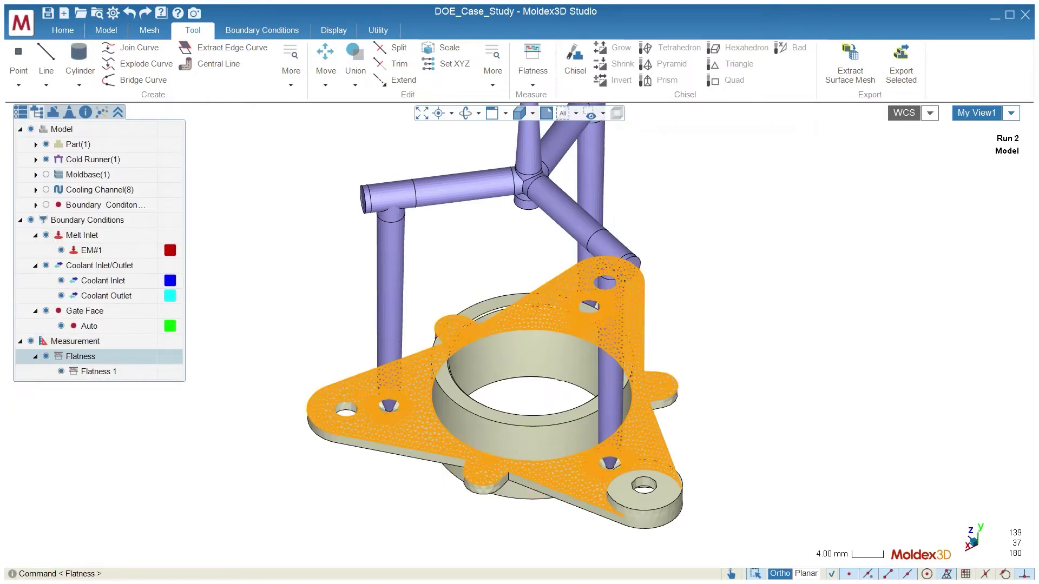
- Add a roundness measurement on the ring's outer edge where it meets the plate's upper face
{"action": "left_click", "coordinate": [532, 81]}
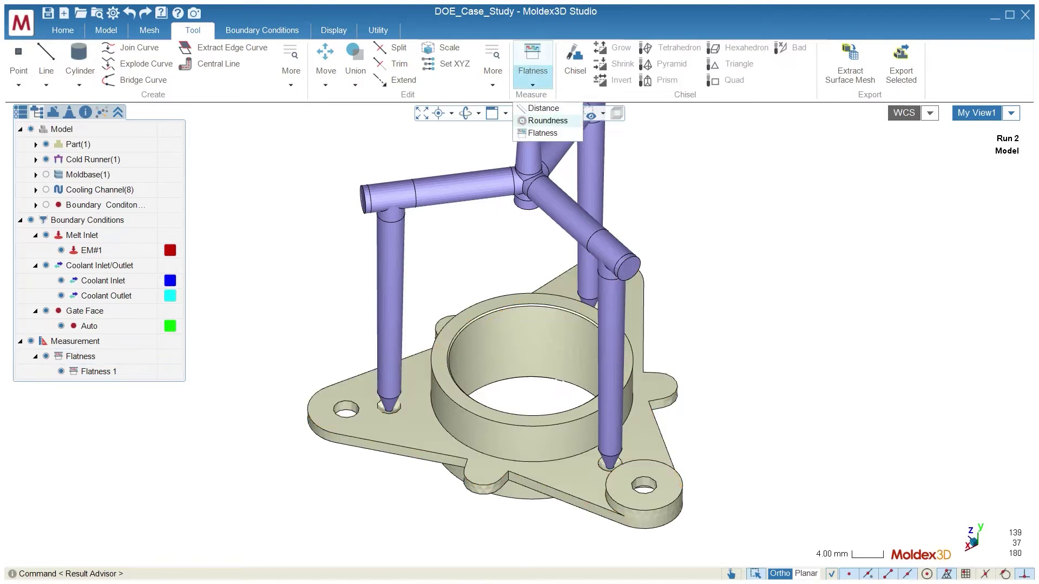
{"action": "left_click", "coordinate": [547, 121]}
{"action": "scroll", "coordinate": [556, 438], "scroll_direction": "up", "scroll_amount": 3}
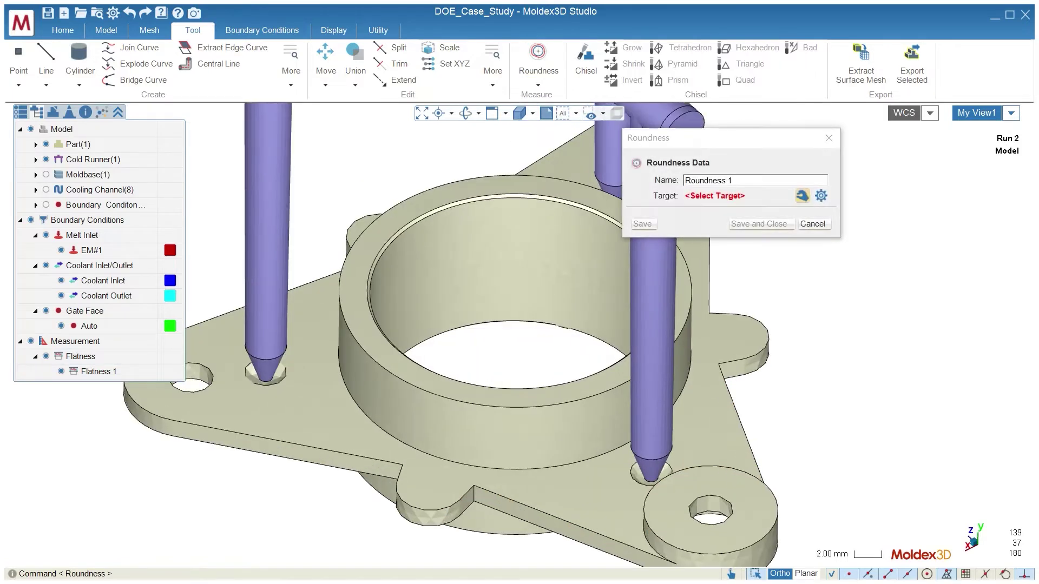
{"action": "left_click", "coordinate": [568, 469]}
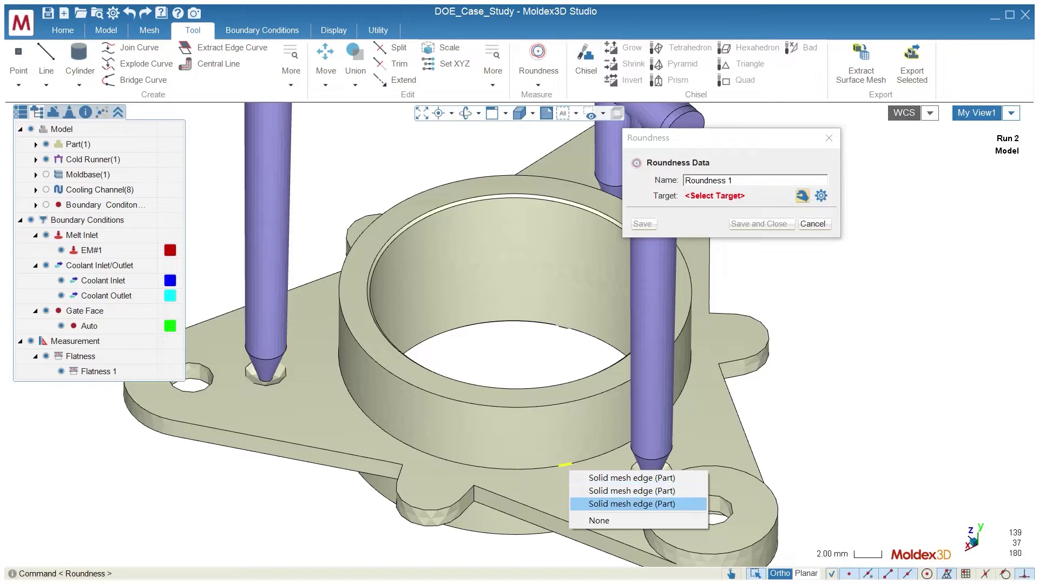
{"action": "left_click", "coordinate": [631, 504]}
{"action": "left_click", "coordinate": [759, 223]}
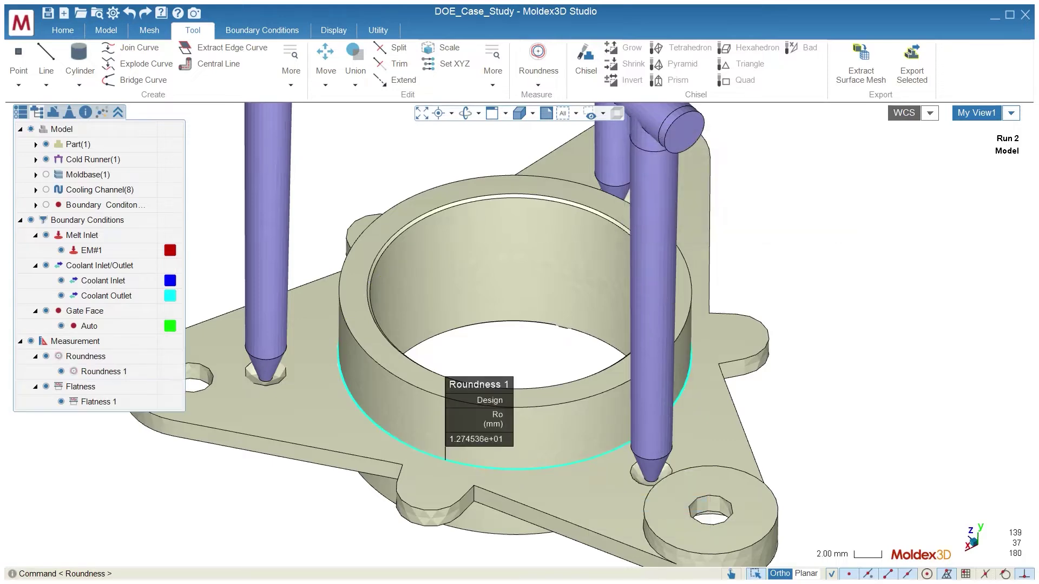
- Add a second roundness measurement on the ring's outer edge where it meets the plate's underside
{"action": "middle_click_drag", "start_coordinate": [559, 167], "coordinate": [553, 76]}
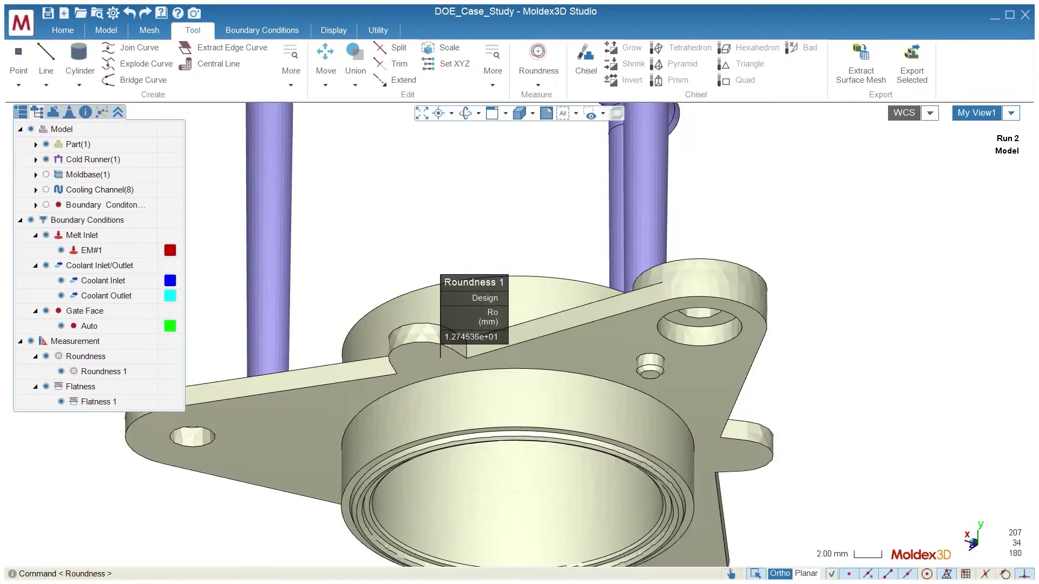
{"action": "left_click", "coordinate": [538, 82]}
{"action": "left_click", "coordinate": [535, 123]}
{"action": "scroll", "coordinate": [483, 397], "scroll_direction": "up", "scroll_amount": 2}
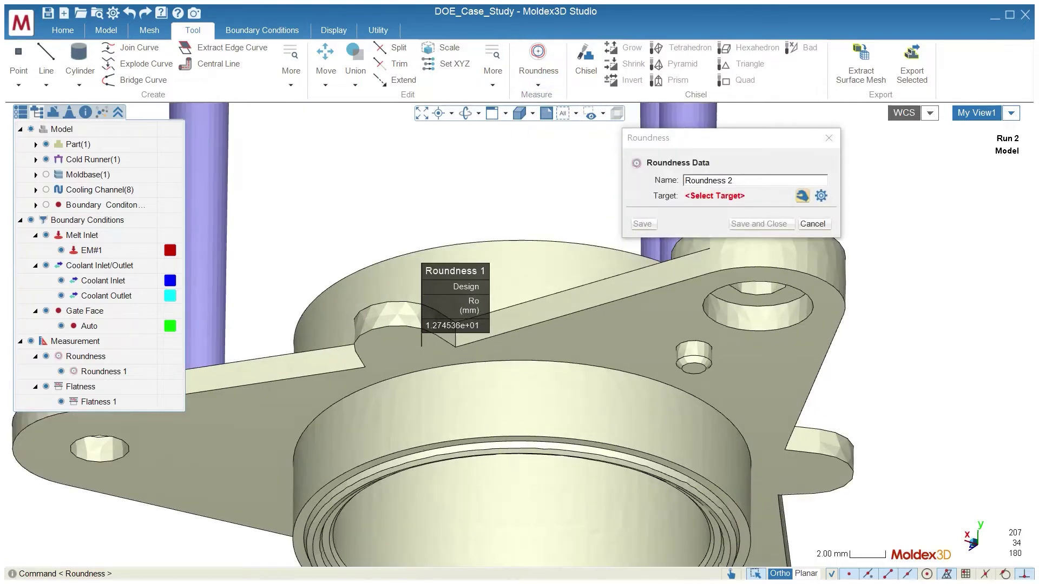
{"action": "left_click", "coordinate": [520, 360]}
{"action": "left_click", "coordinate": [589, 397]}
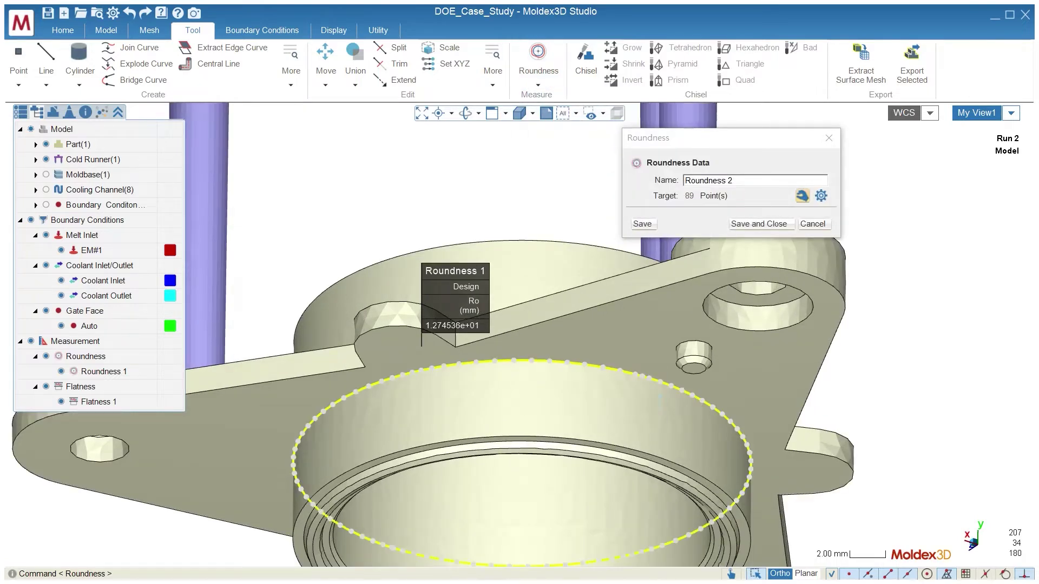
{"action": "left_click", "coordinate": [758, 224]}
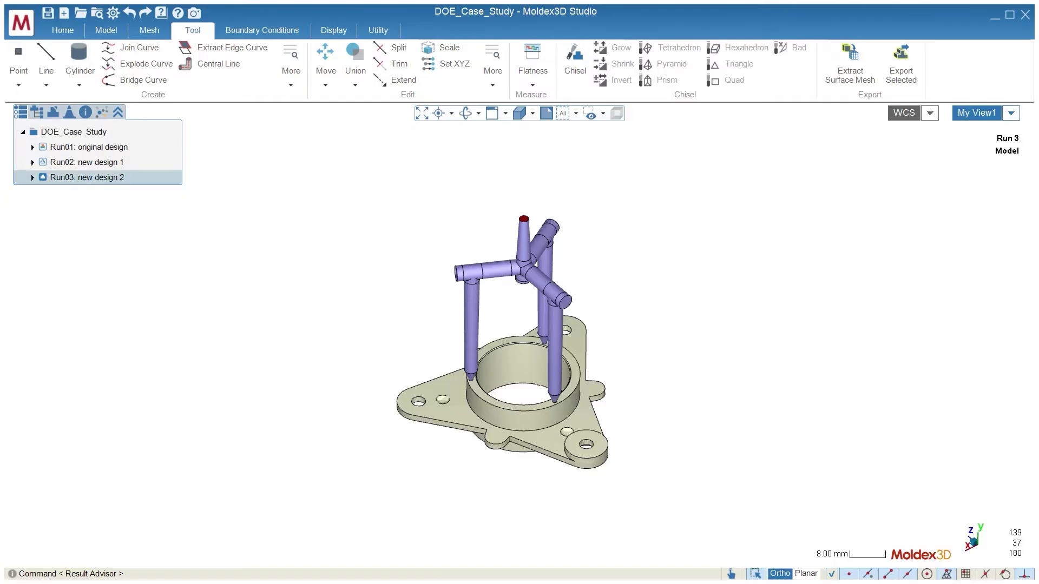
- Start a new DOE with Run 1 as the base run and the analysis sequence Full Analysis -C F P C W
{"action": "right_click", "coordinate": [181, 142]}
{"action": "left_click", "coordinate": [216, 198]}
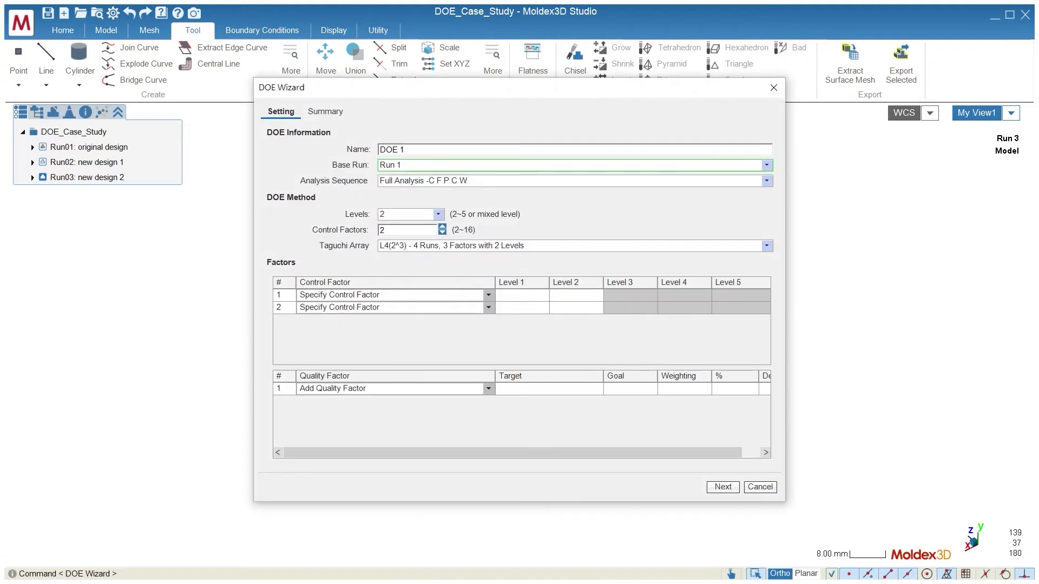
{"action": "left_click", "coordinate": [765, 165]}
{"action": "left_click", "coordinate": [396, 179]}
{"action": "left_click", "coordinate": [766, 180]}
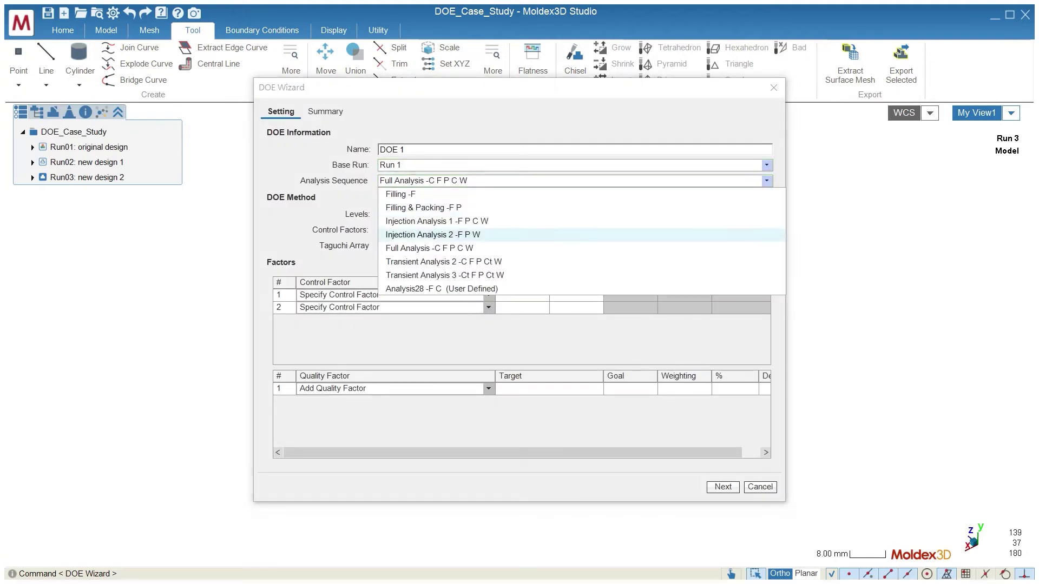
{"action": "left_click", "coordinate": [429, 248]}
- Configure the DOE method with 3 levels, 3 control factors and the L9(3^4) Taguchi array
{"action": "left_click", "coordinate": [438, 215]}
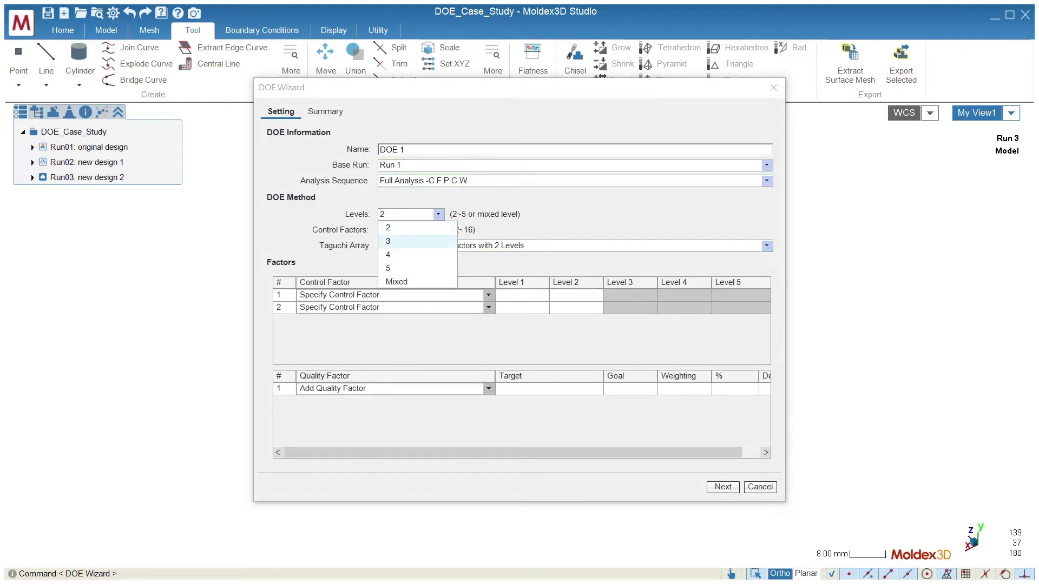
{"action": "left_click", "coordinate": [400, 233]}
{"action": "left_click", "coordinate": [442, 226]}
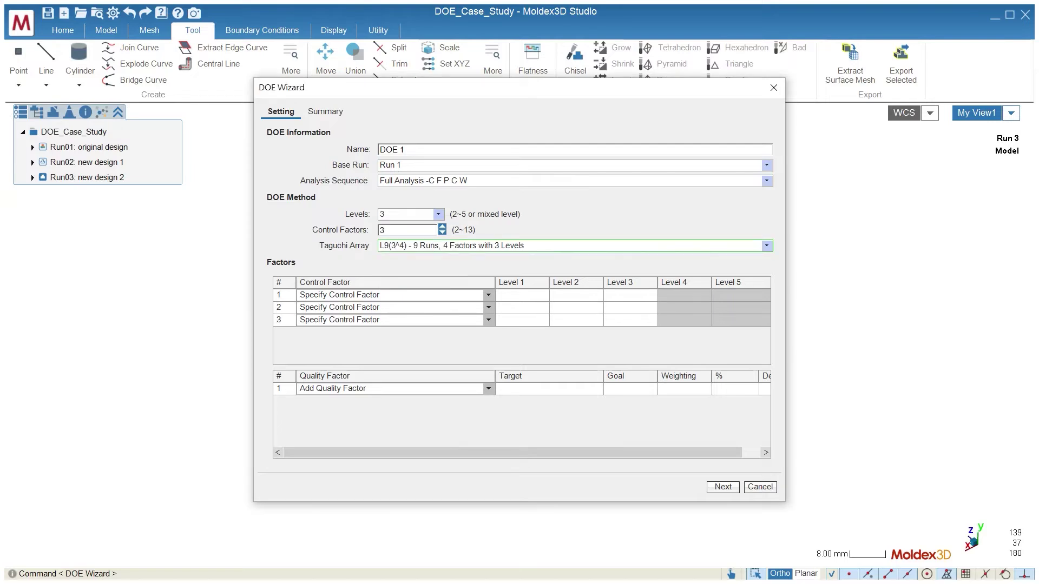
{"action": "left_click", "coordinate": [766, 246]}
{"action": "left_click", "coordinate": [457, 259]}
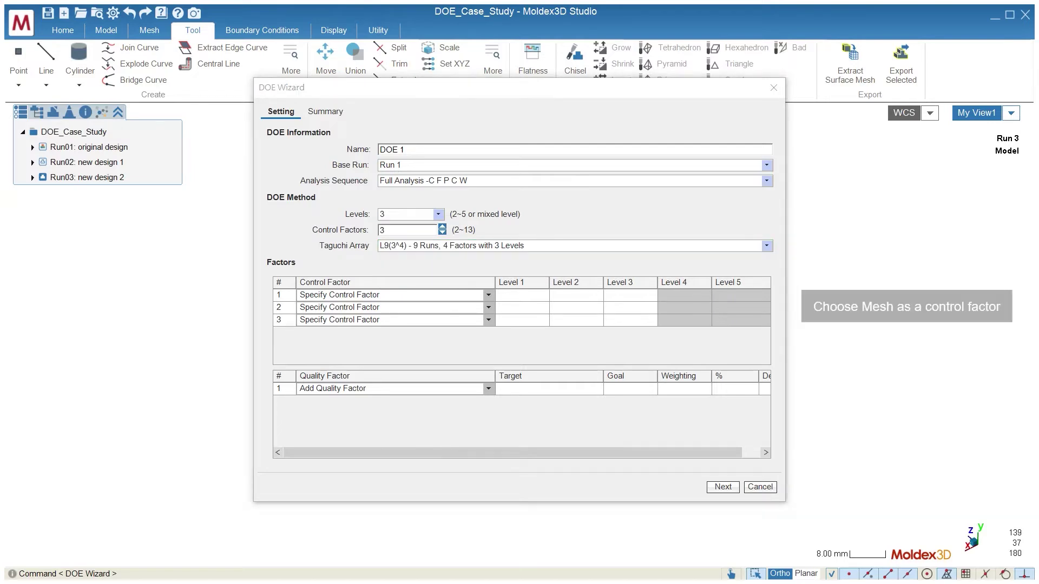
- Define Mesh as the first control factor, with Design1.mfe, Design2.mfe and Design3.mfe for levels 1 to 3
{"action": "left_click", "coordinate": [488, 295]}
{"action": "left_click", "coordinate": [313, 54]}
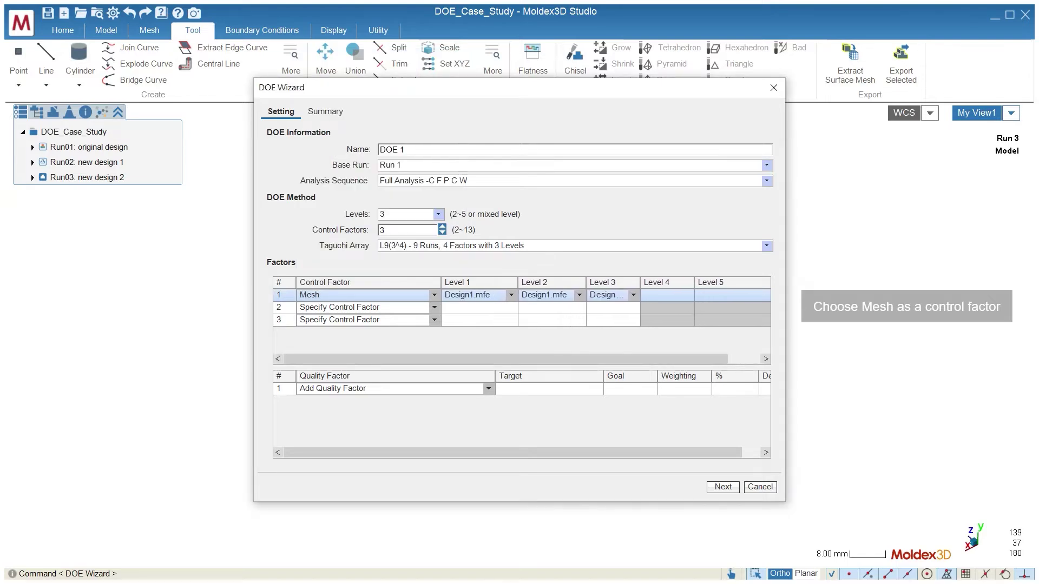
{"action": "left_click_drag", "start_coordinate": [641, 282], "coordinate": [664, 282]}
{"action": "left_click", "coordinate": [579, 295]}
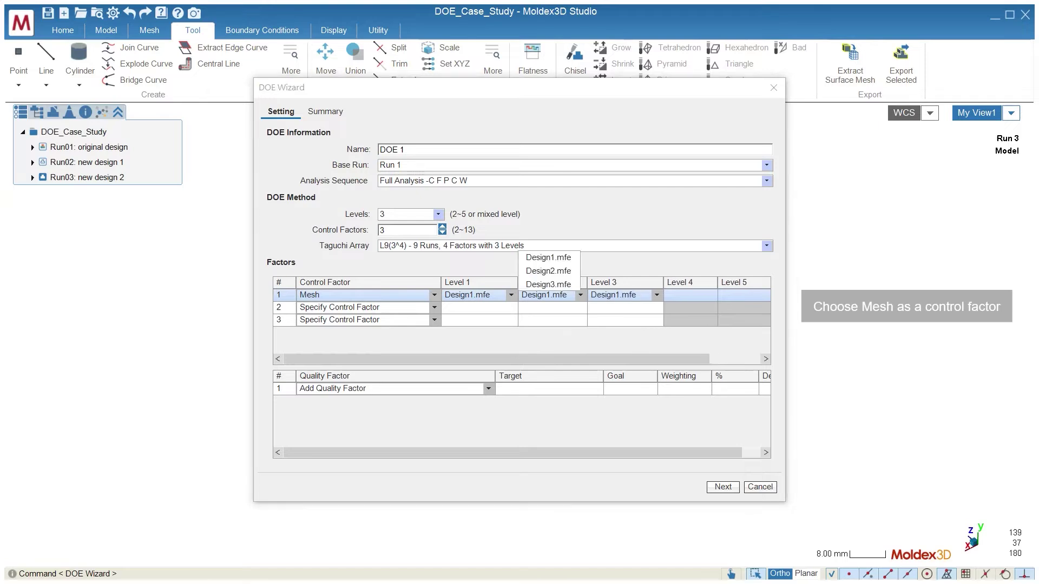
{"action": "left_click", "coordinate": [548, 270]}
{"action": "left_click", "coordinate": [656, 294]}
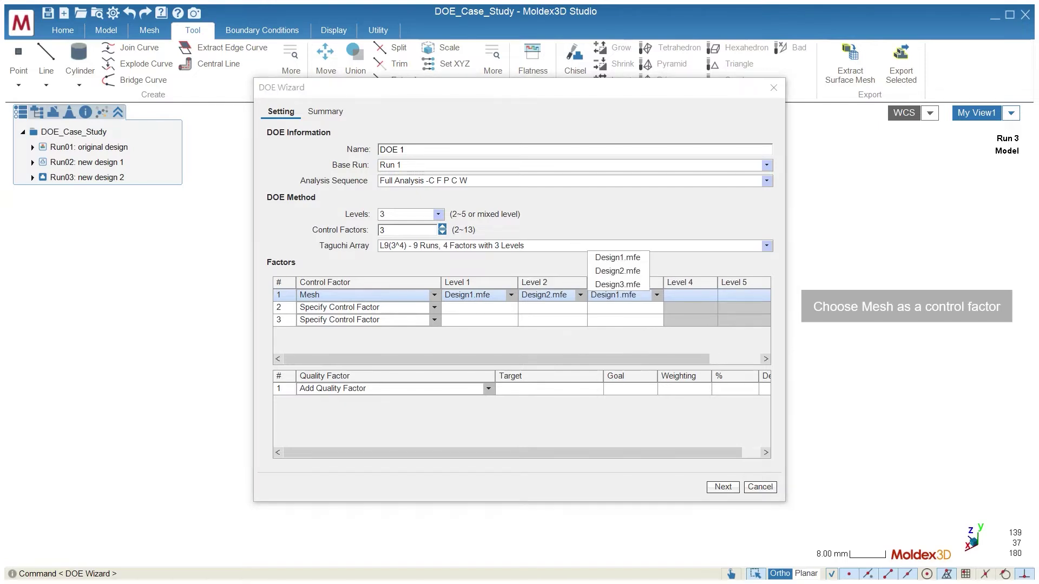
{"action": "left_click", "coordinate": [618, 284]}
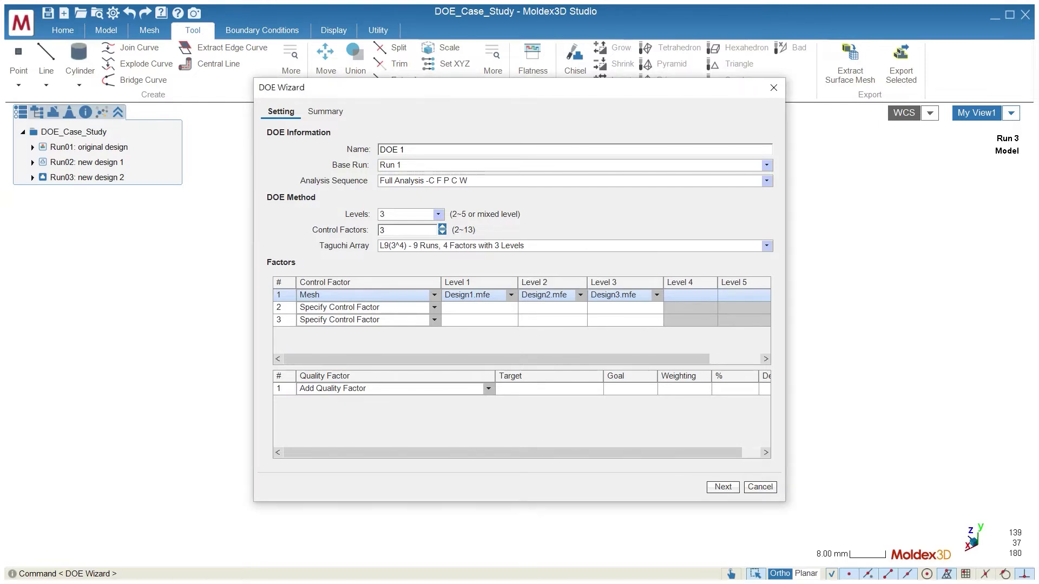
- Assign Filling Time as the second control factor and Packing Time as the third
{"action": "left_click", "coordinate": [434, 306]}
{"action": "left_click", "coordinate": [333, 94]}
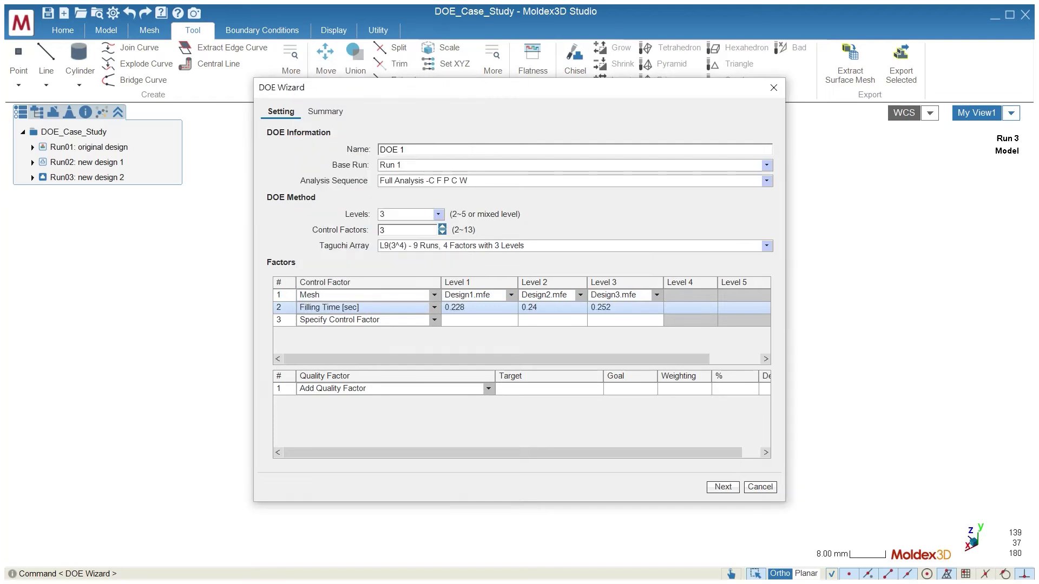
{"action": "left_click", "coordinate": [434, 320]}
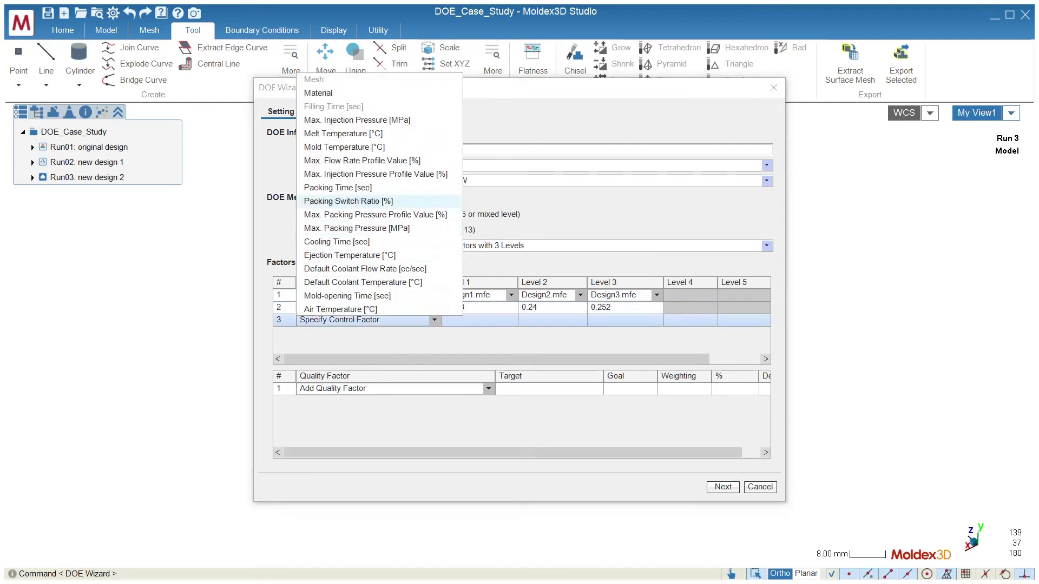
{"action": "left_click", "coordinate": [333, 188]}
- Add Warpage_Total Displacement as the first quality factor, targeting Flatness 1
{"action": "left_click", "coordinate": [488, 388]}
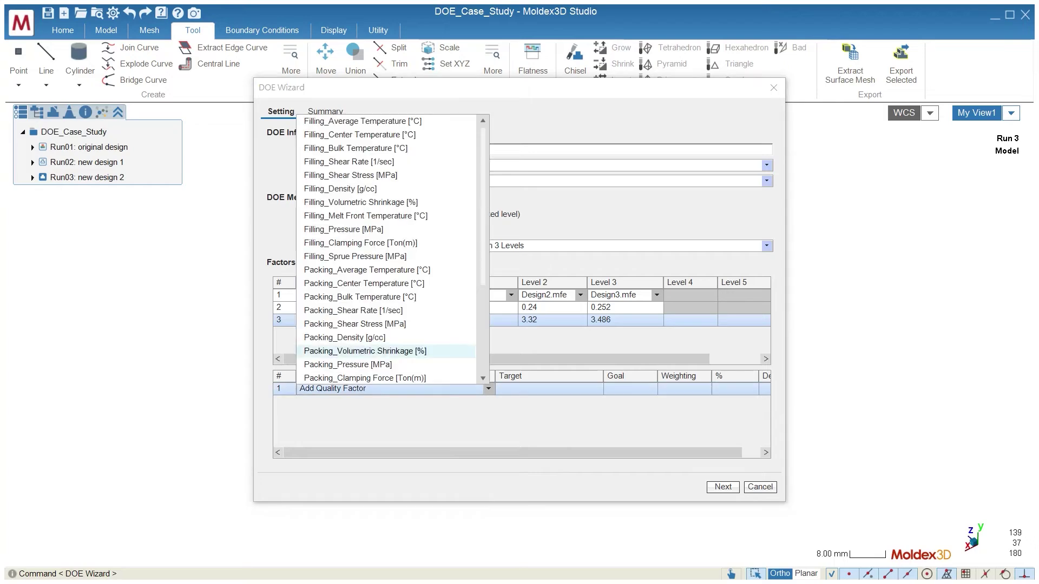
{"action": "scroll", "coordinate": [387, 352], "scroll_direction": "down", "scroll_amount": 4}
{"action": "left_click", "coordinate": [367, 365]}
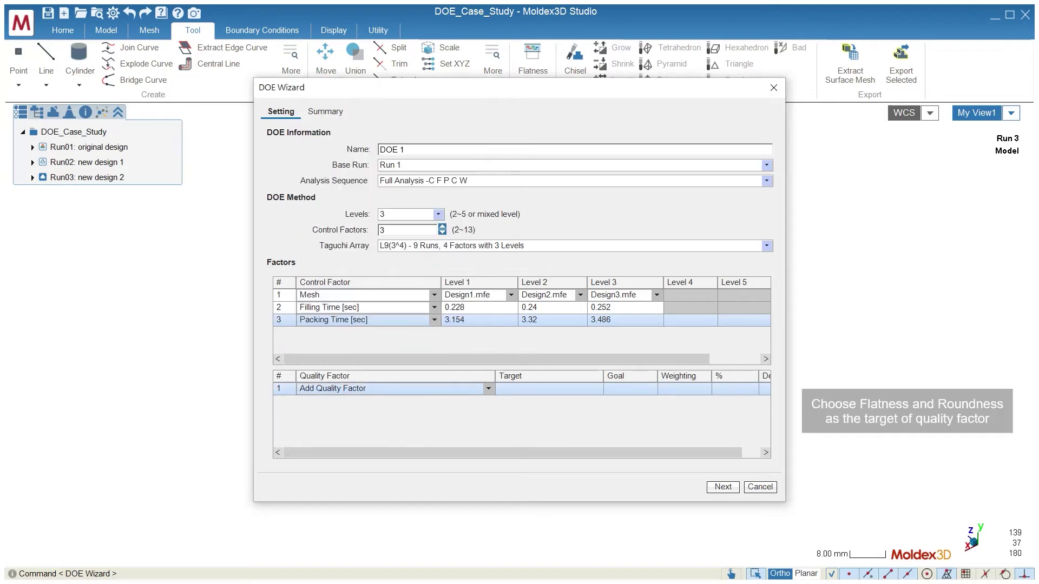
{"action": "left_click", "coordinate": [596, 389]}
{"action": "left_click", "coordinate": [525, 338]}
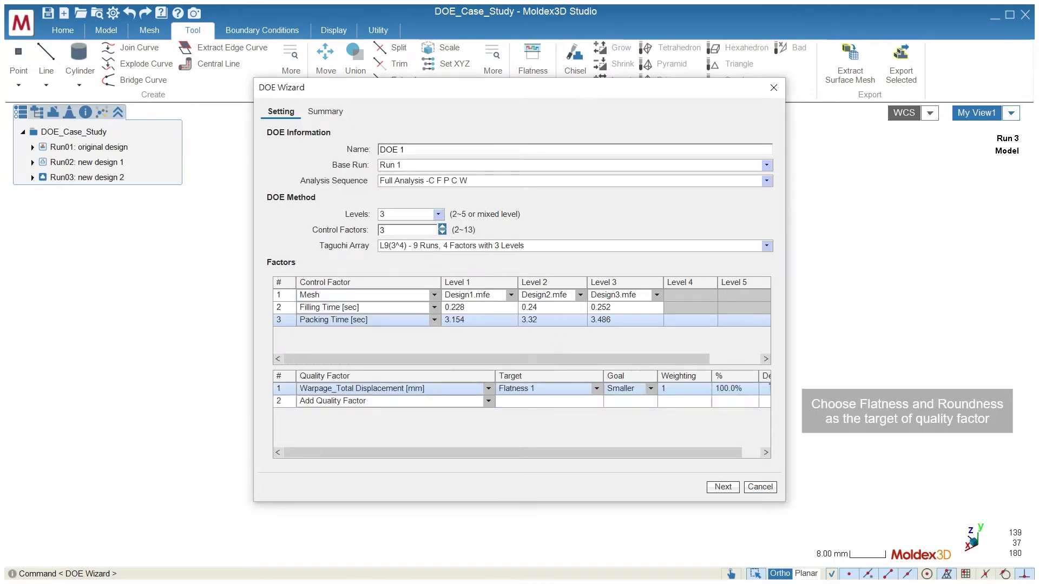
- Add Warpage_Total Displacement as the second quality factor, targeting Roundness 1
{"action": "left_click", "coordinate": [488, 401]}
{"action": "scroll", "coordinate": [387, 350], "scroll_direction": "down", "scroll_amount": 4}
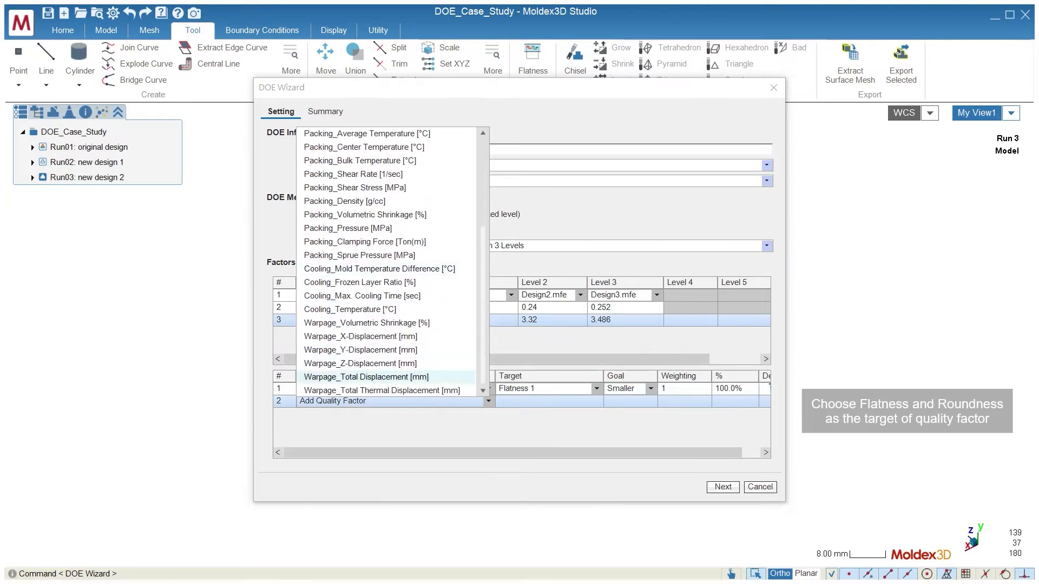
{"action": "left_click", "coordinate": [367, 377]}
{"action": "left_click", "coordinate": [597, 400]}
{"action": "left_click", "coordinate": [524, 377]}
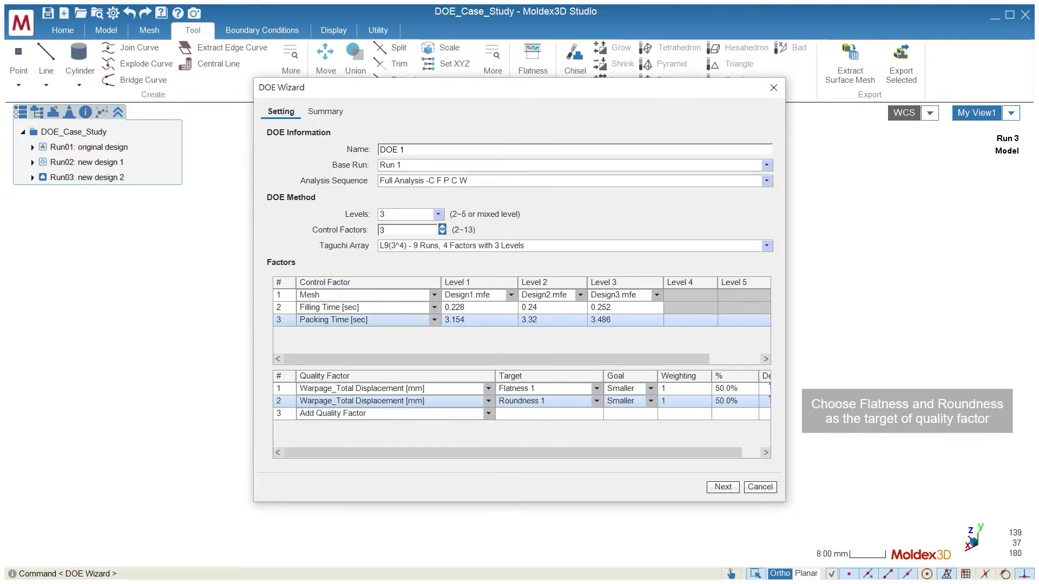
- Add Warpage_Total Displacement as the third quality factor, targeting Roundness 2
{"action": "left_click", "coordinate": [488, 413]}
{"action": "scroll", "coordinate": [387, 377], "scroll_direction": "down", "scroll_amount": 4}
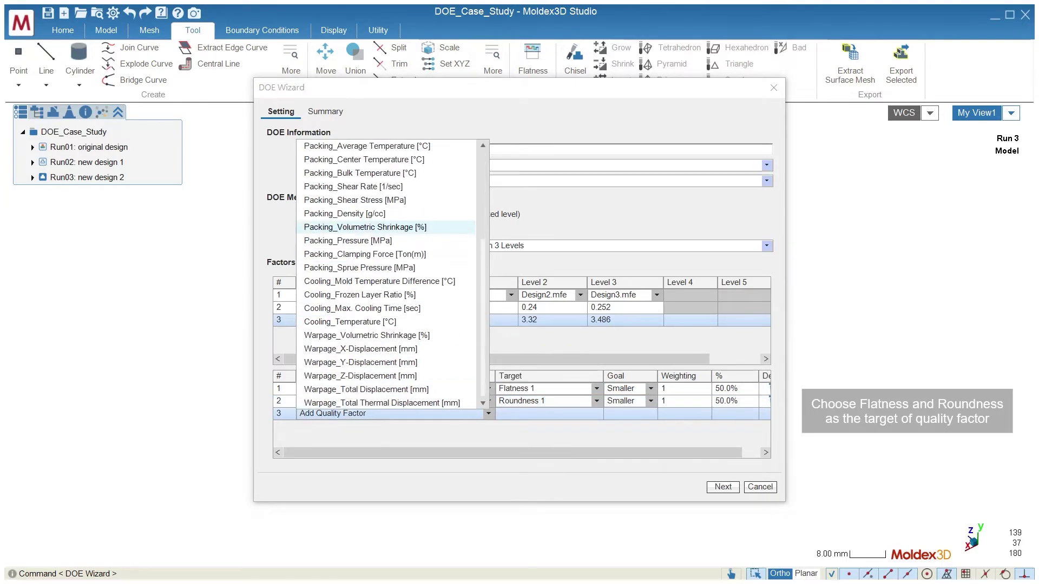
{"action": "left_click", "coordinate": [367, 390]}
{"action": "left_click", "coordinate": [596, 413]}
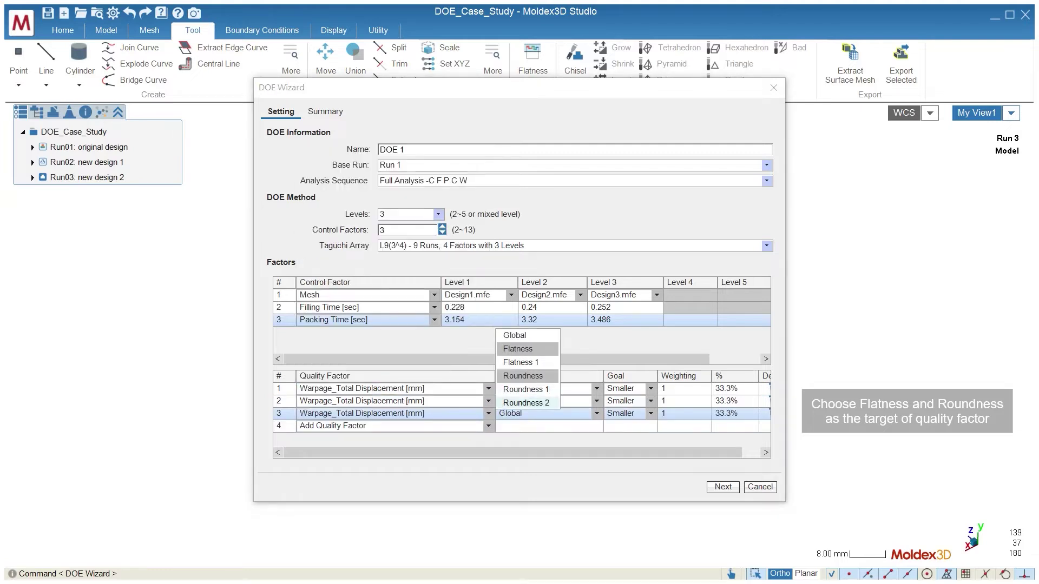
{"action": "left_click", "coordinate": [524, 402]}
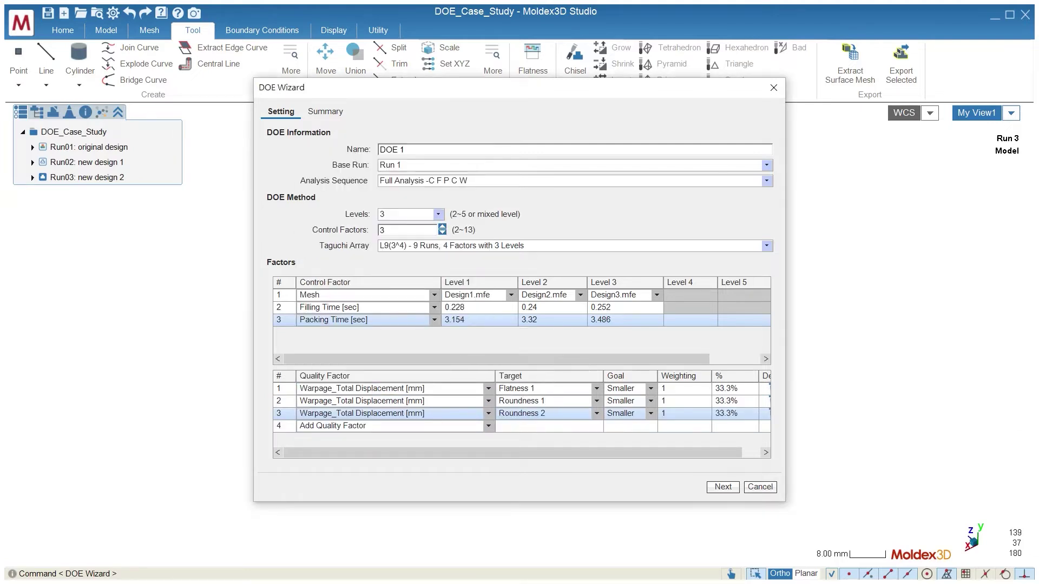
- Proceed to the DOE summary table, check its quality factor columns and create the DOE runs
{"action": "left_click", "coordinate": [766, 452]}
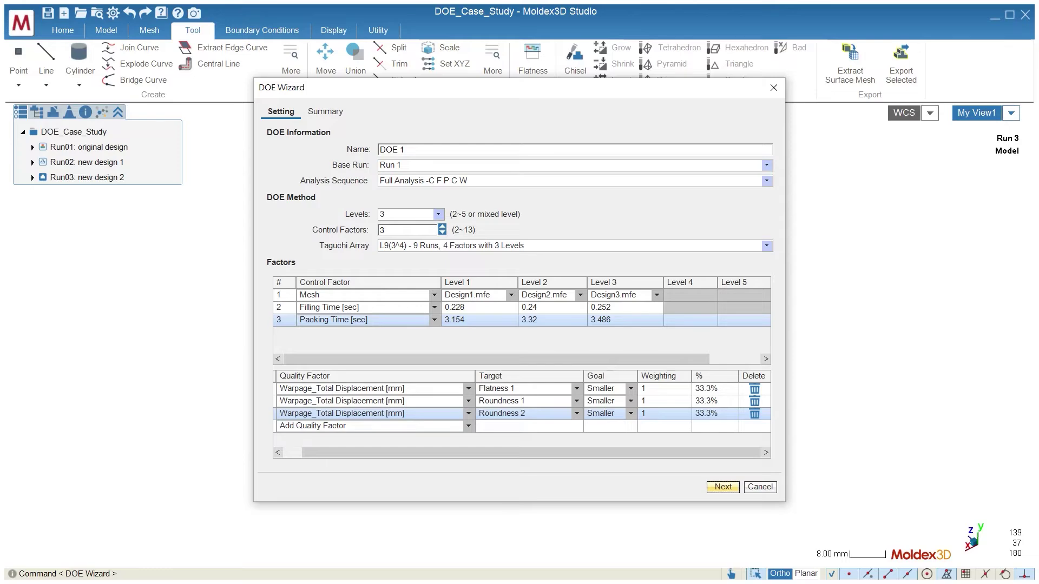
{"action": "left_click", "coordinate": [723, 487]}
{"action": "left_click", "coordinate": [767, 453]}
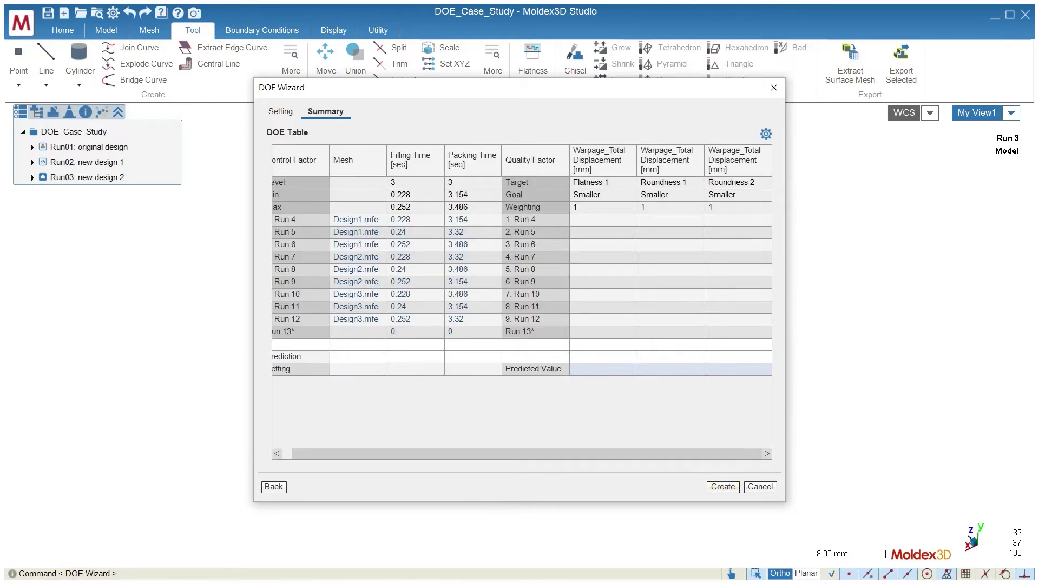
{"action": "left_click", "coordinate": [722, 487]}
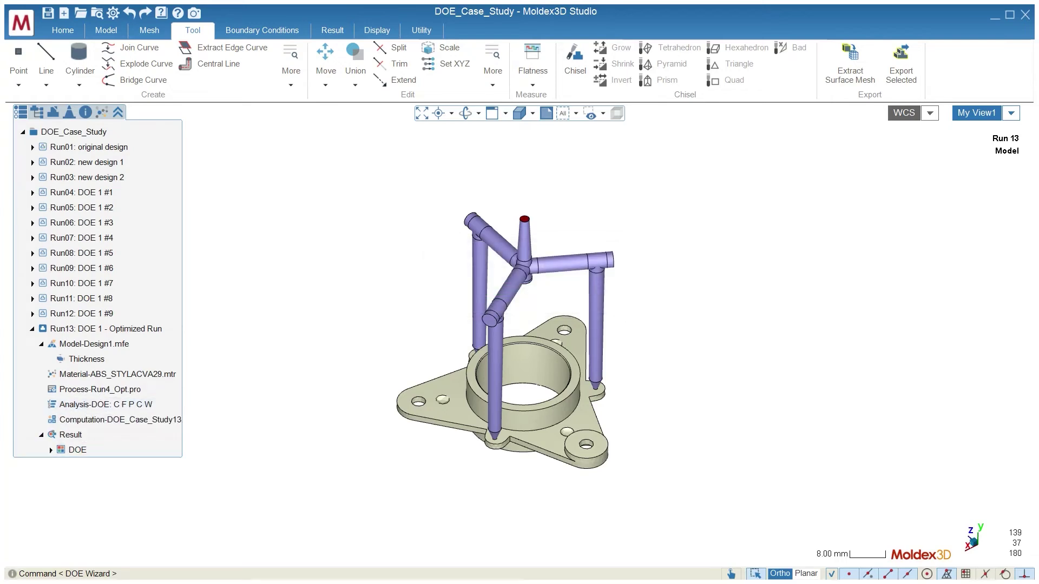
- Review the DOE Info of Run 13, covering its factor settings and the DOE summary table
{"action": "left_click", "coordinate": [50, 451]}
{"action": "left_click", "coordinate": [94, 466]}
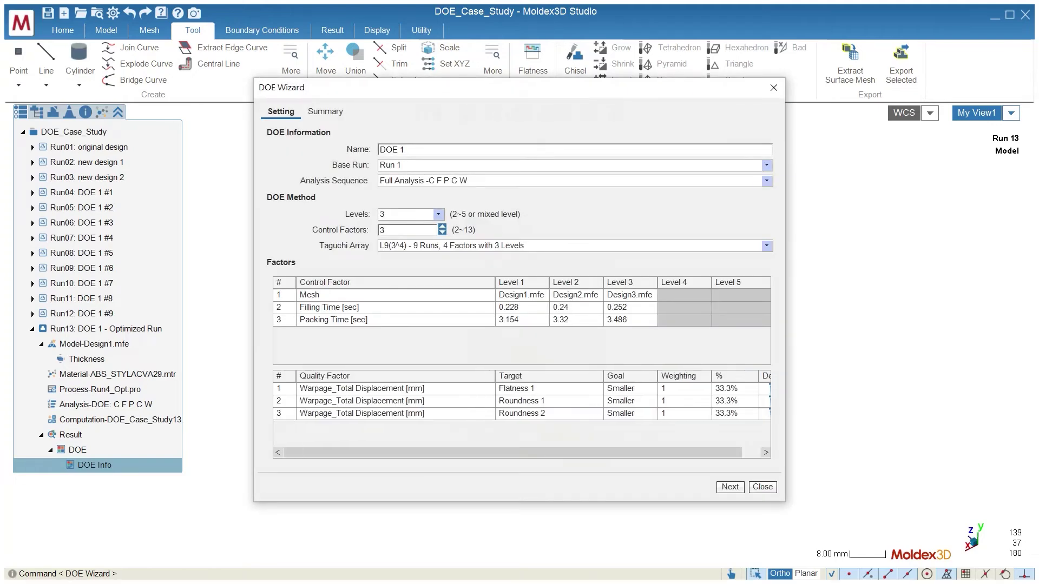
{"action": "left_click", "coordinate": [729, 487]}
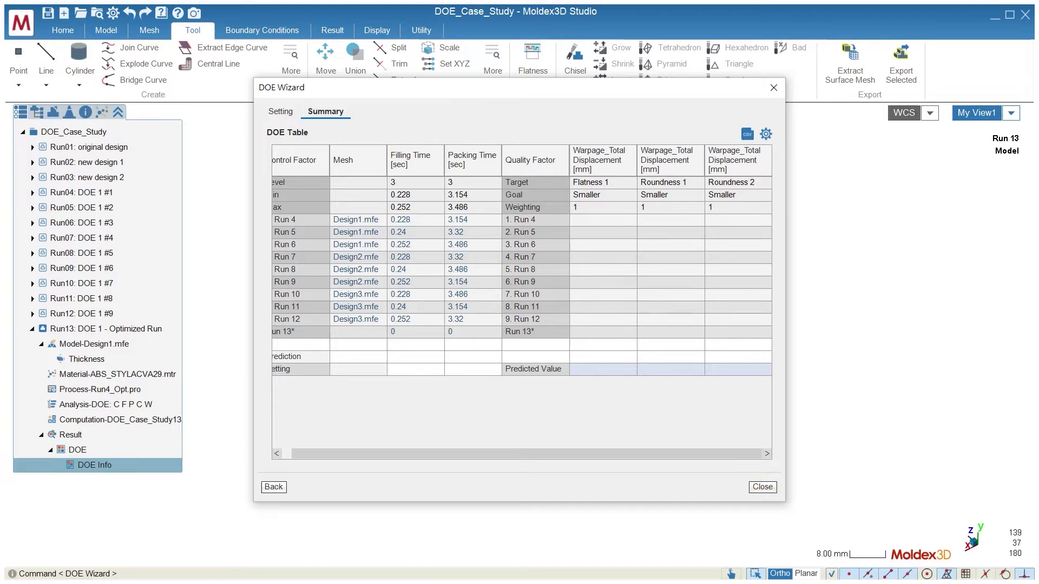
{"action": "key", "text": "Return"}
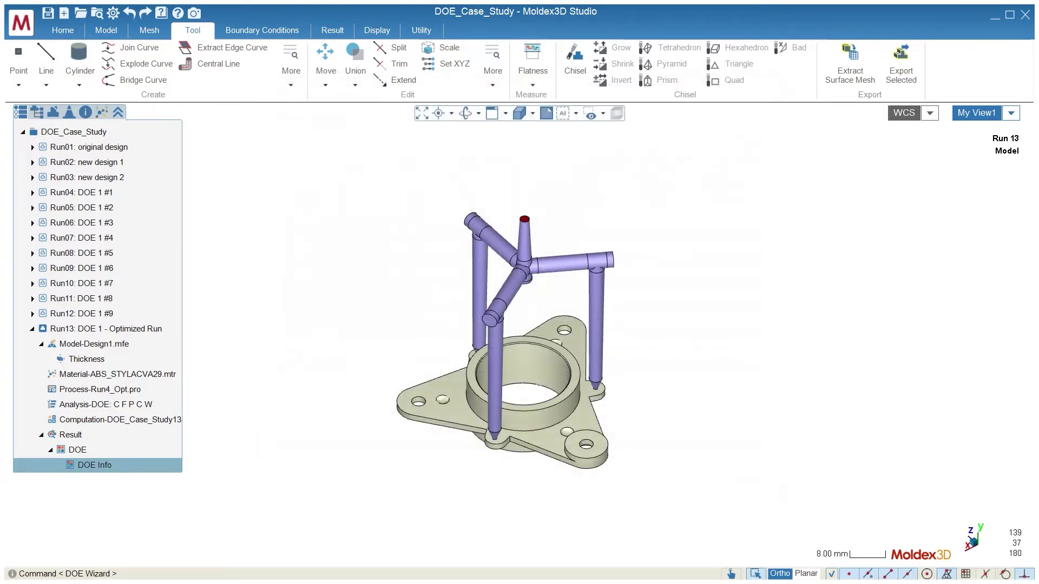
- Submit Runs 04 to 13 of DOE_Case_Study as batch jobs through the Computing Manager
{"action": "left_click", "coordinate": [63, 30]}
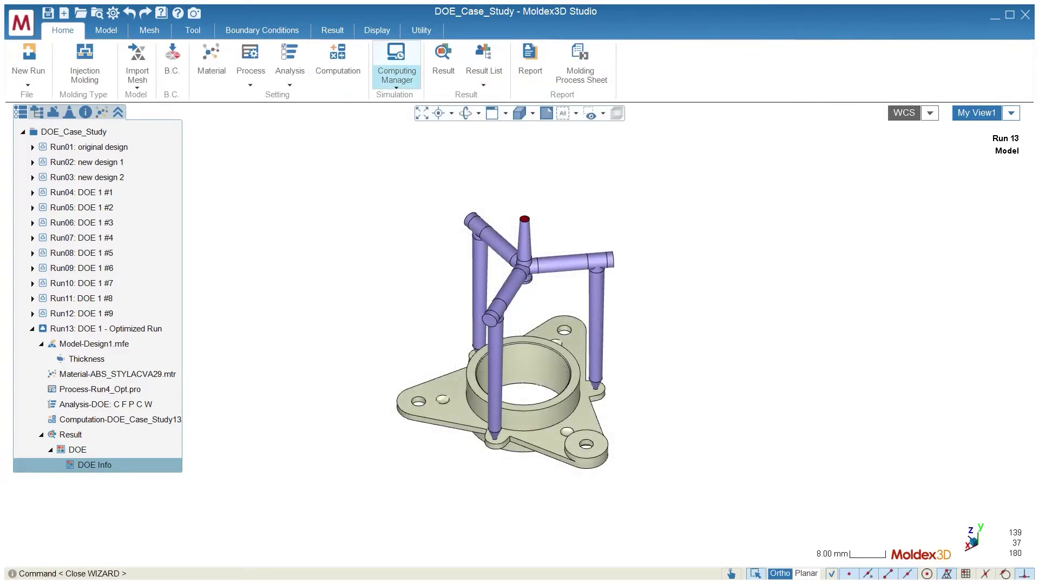
{"action": "left_click", "coordinate": [396, 81]}
{"action": "left_click", "coordinate": [424, 120]}
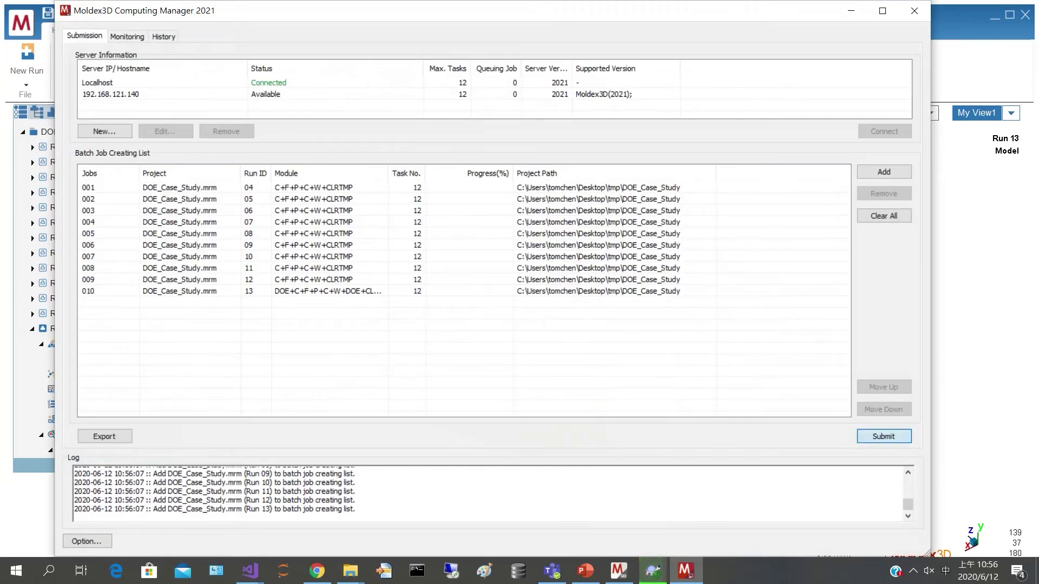
{"action": "left_click", "coordinate": [883, 436]}
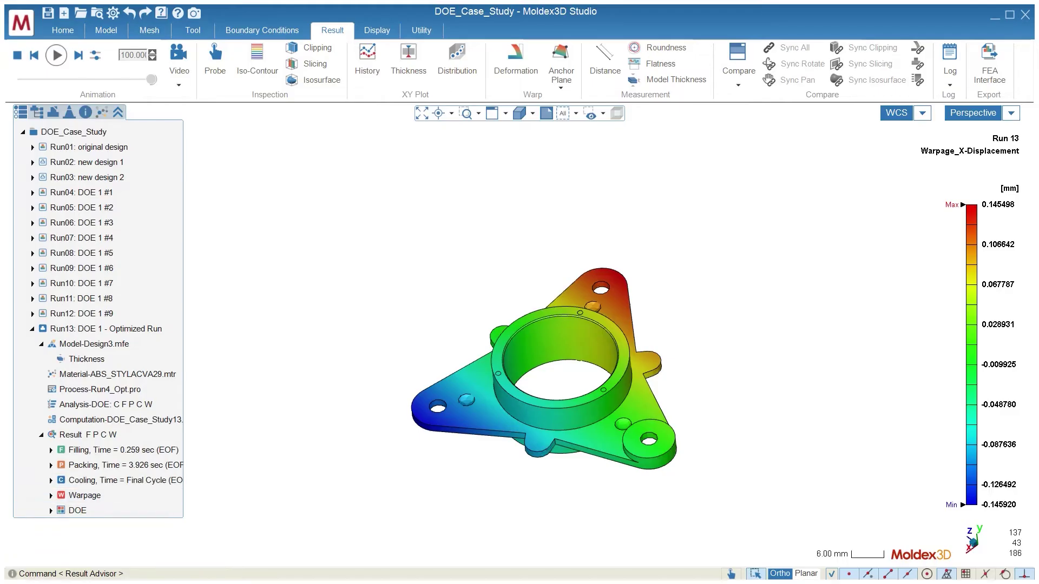
- Check the quality values of all DOE runs in the summary table of Run 13's DOE Info
{"action": "left_click", "coordinate": [51, 511]}
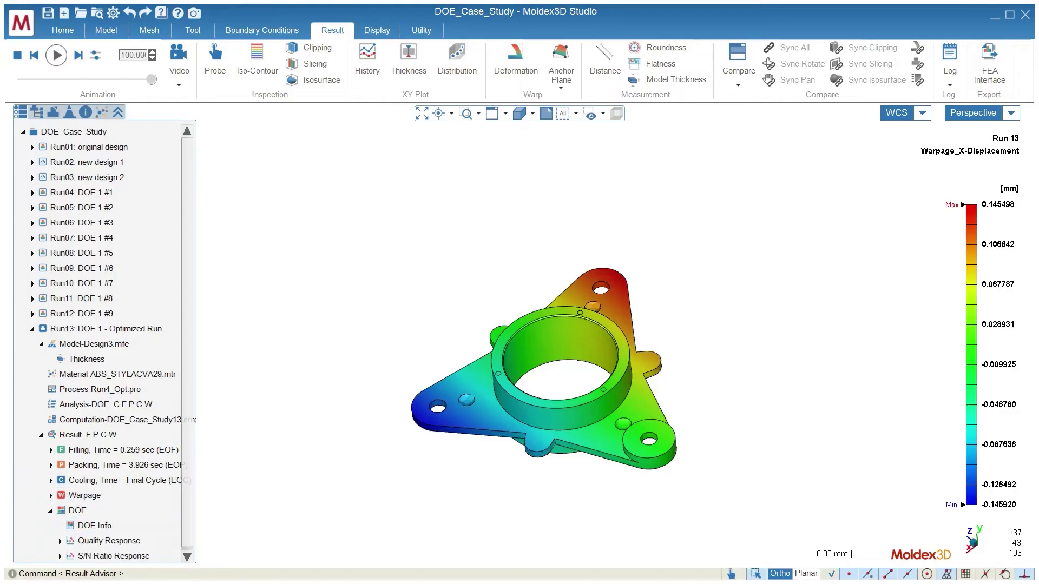
{"action": "scroll", "coordinate": [81, 511], "scroll_direction": "down", "scroll_amount": 1}
{"action": "double_click", "coordinate": [95, 511]}
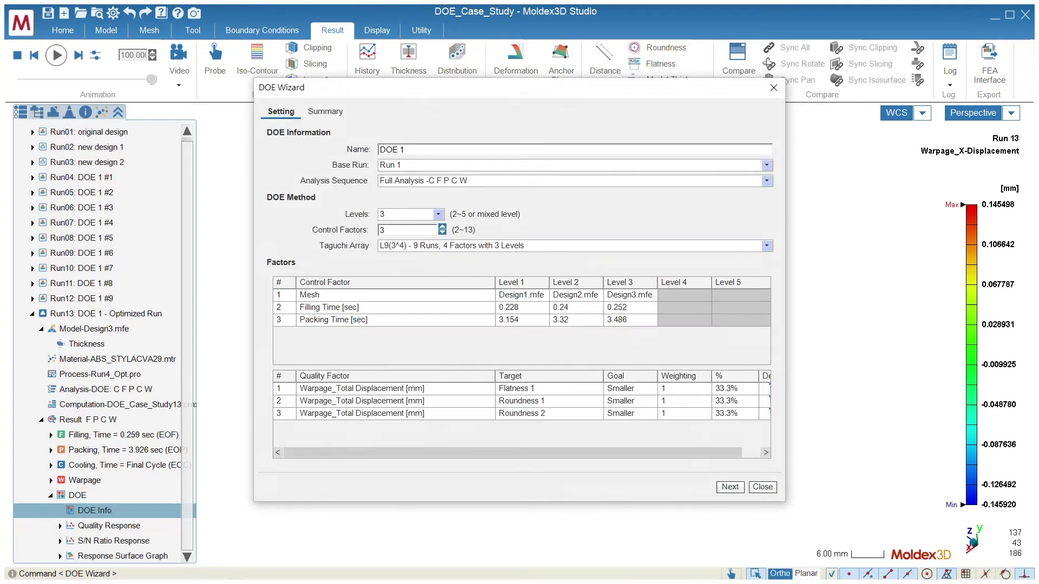
{"action": "left_click", "coordinate": [326, 112]}
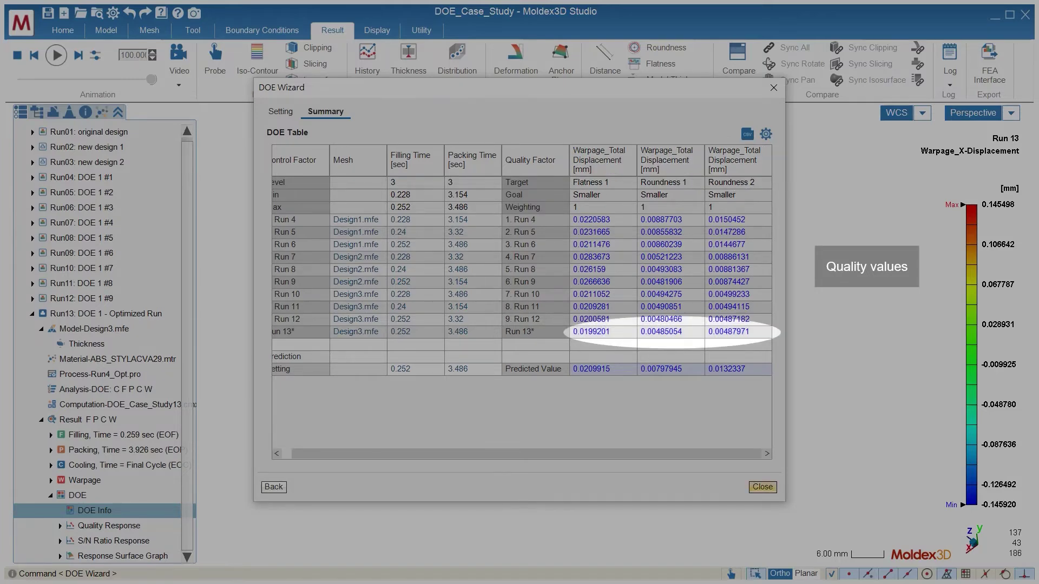
{"action": "left_click", "coordinate": [762, 488]}
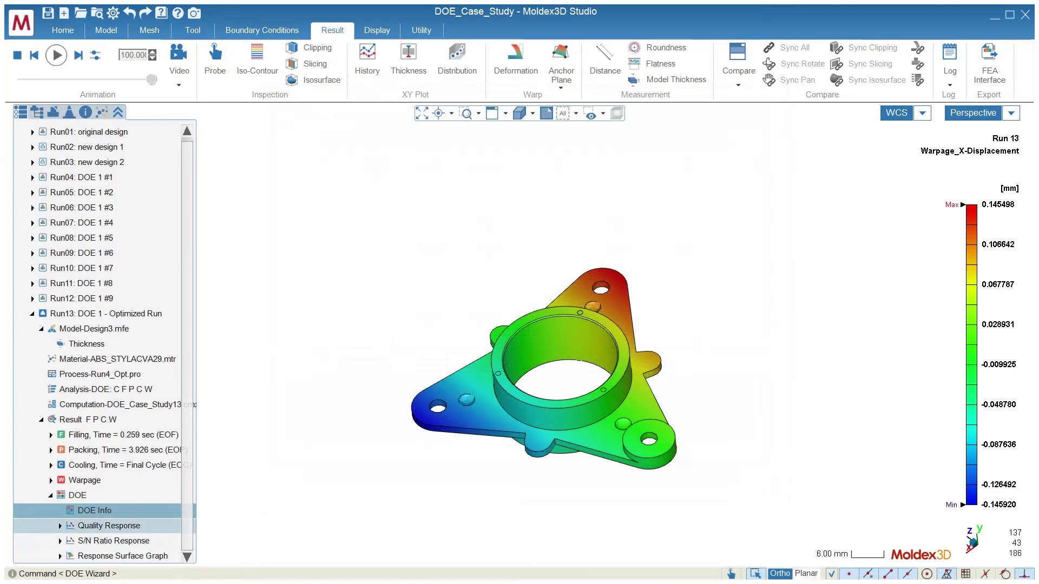
- Display Run 13's Quality Response curves of Warpage_Total Displacement for Roundness 1, Roundness 2 and Flatness 1
{"action": "left_click", "coordinate": [60, 526]}
{"action": "left_click_drag", "start_coordinate": [196, 533], "coordinate": [271, 533]}
{"action": "scroll", "coordinate": [216, 541], "scroll_direction": "down", "scroll_amount": 1}
{"action": "left_click", "coordinate": [167, 495]}
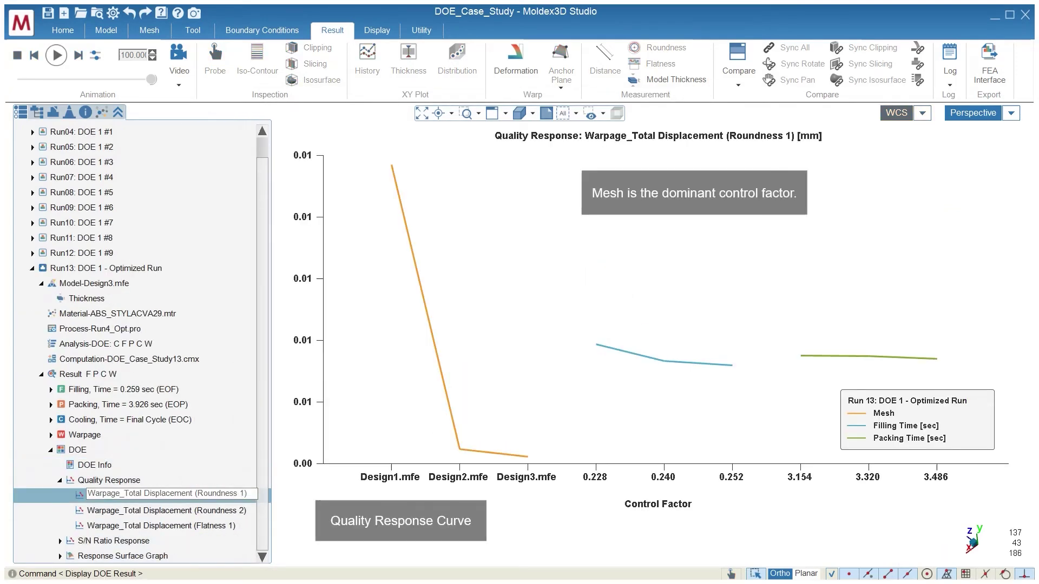
{"action": "left_click", "coordinate": [162, 509]}
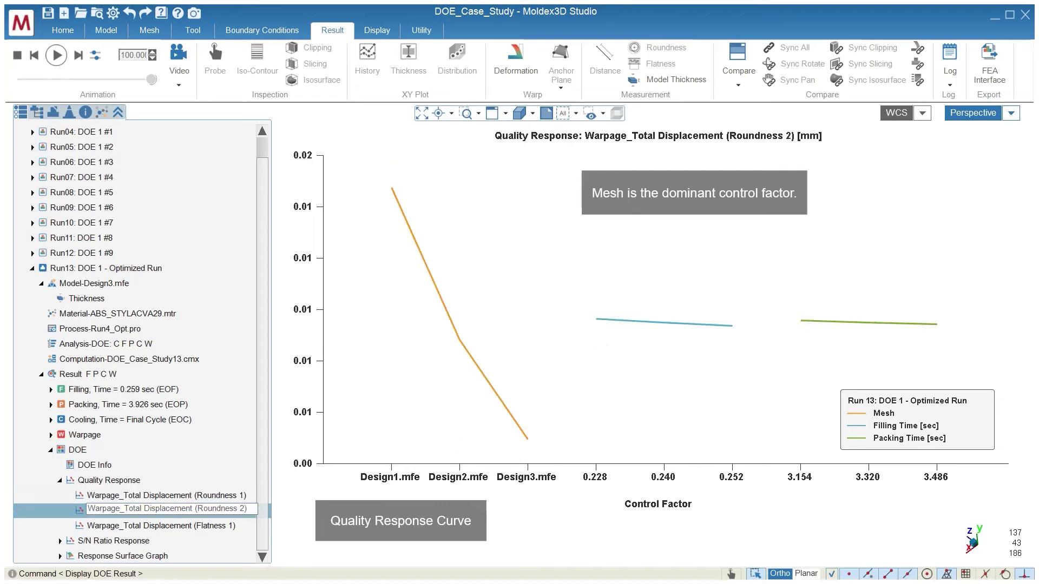
{"action": "left_click", "coordinate": [162, 525]}
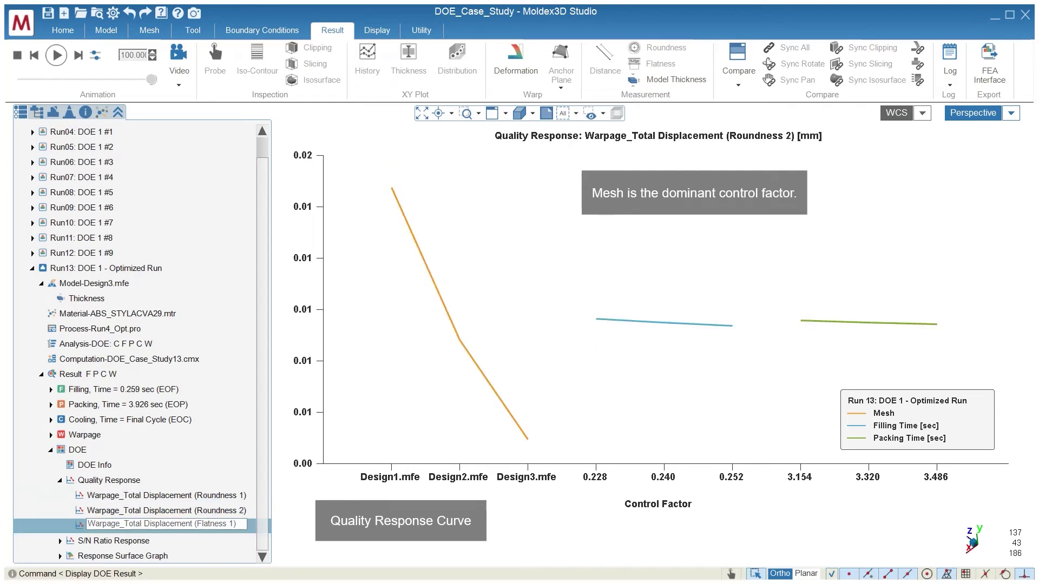
- Display the S/N Ratio Response curves of Warpage_Total Displacement for Roundness 1, Roundness 2 and Flatness 1
{"action": "left_click", "coordinate": [60, 541]}
{"action": "scroll", "coordinate": [162, 511], "scroll_direction": "down", "scroll_amount": 1}
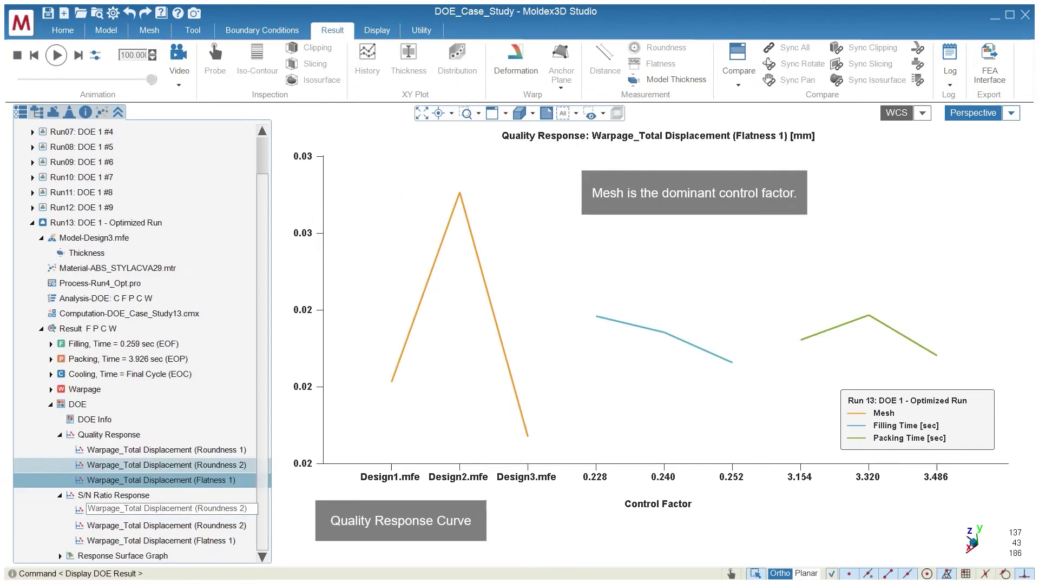
{"action": "left_click", "coordinate": [163, 509]}
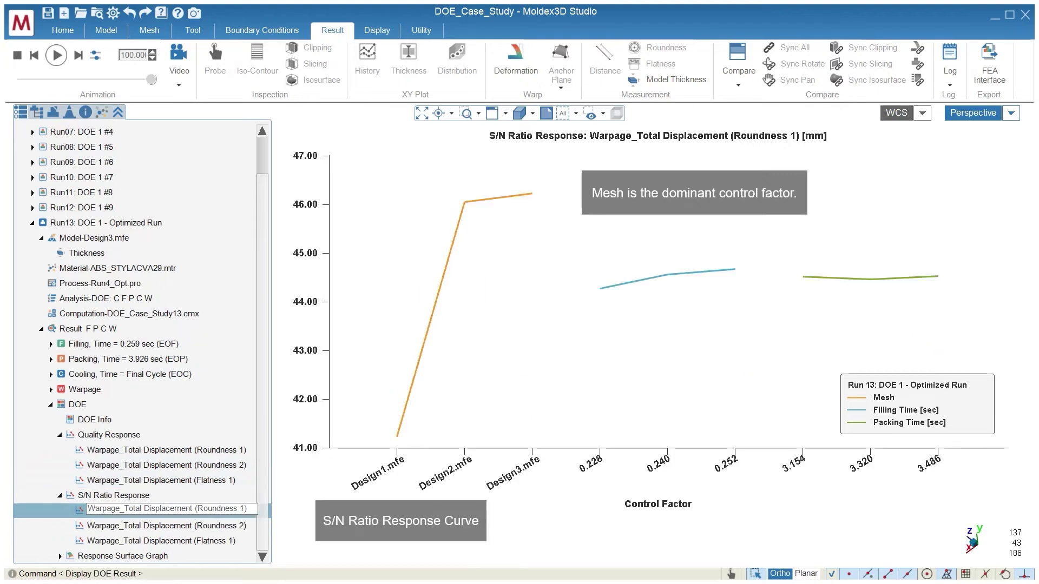
{"action": "left_click", "coordinate": [162, 526]}
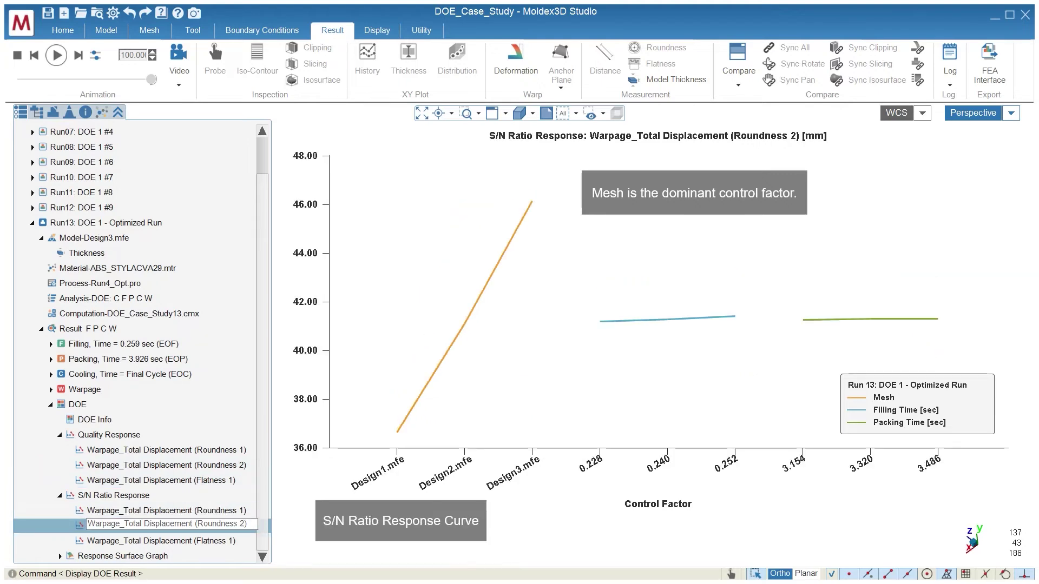
{"action": "left_click", "coordinate": [163, 540]}
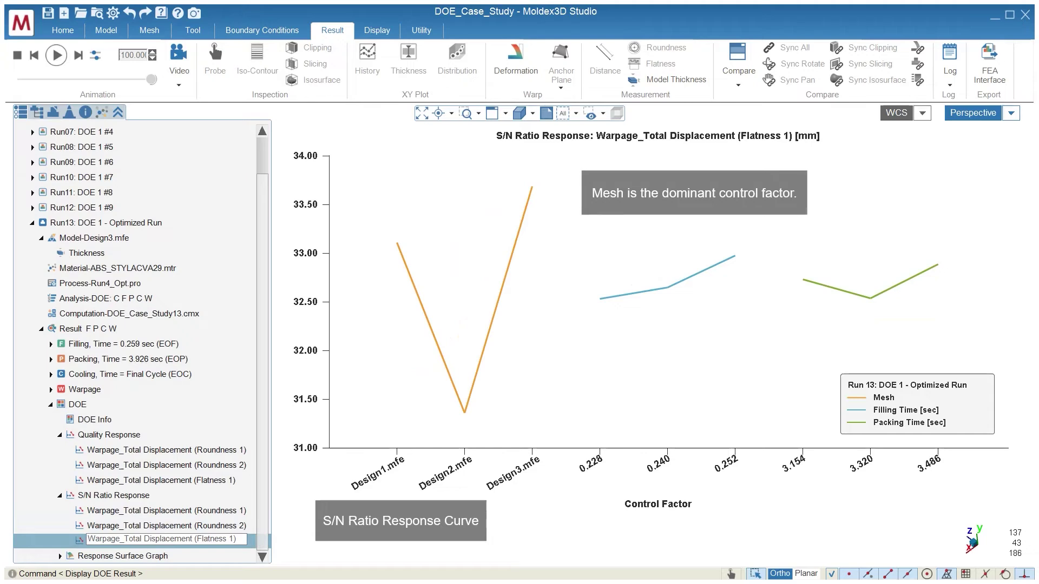
- Display the Response Surface Graphs of Warpage_Total Displacement for Roundness 1, Roundness 2 and Flatness 1
{"action": "left_click", "coordinate": [60, 556]}
{"action": "scroll", "coordinate": [162, 540], "scroll_direction": "down", "scroll_amount": 1}
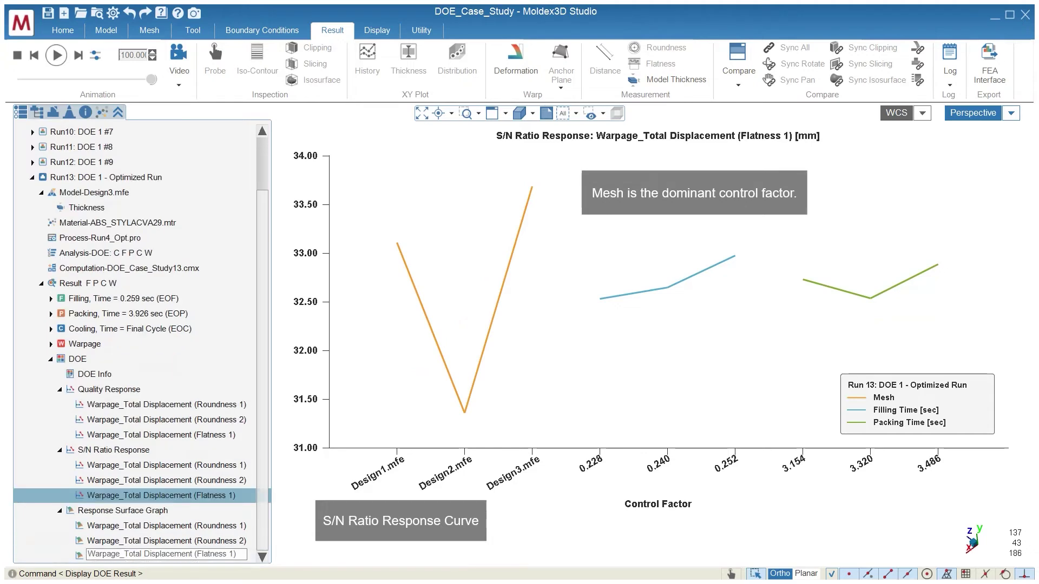
{"action": "left_click", "coordinate": [162, 525]}
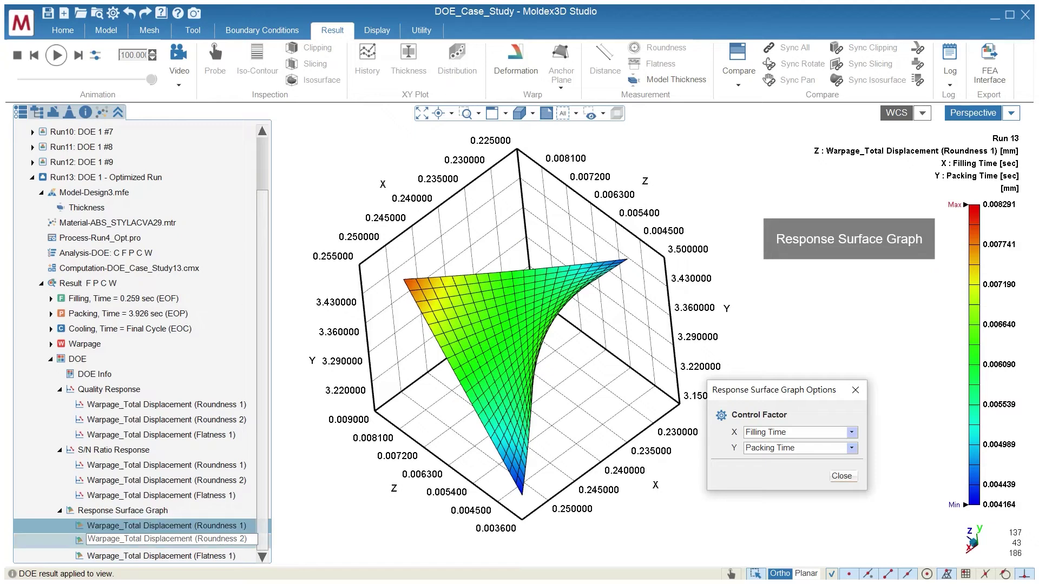
{"action": "left_click", "coordinate": [163, 541]}
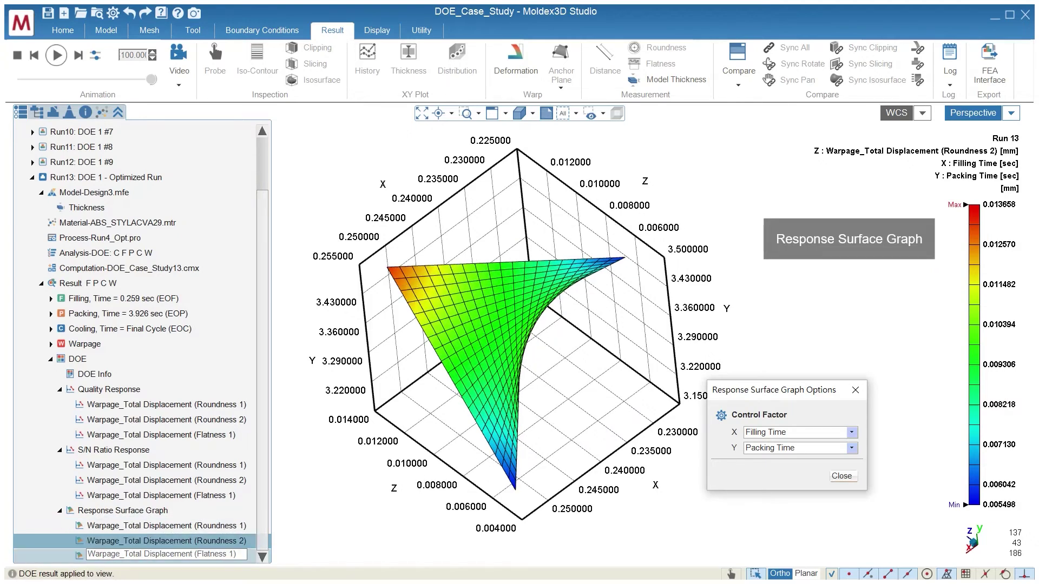
{"action": "left_click", "coordinate": [162, 555]}
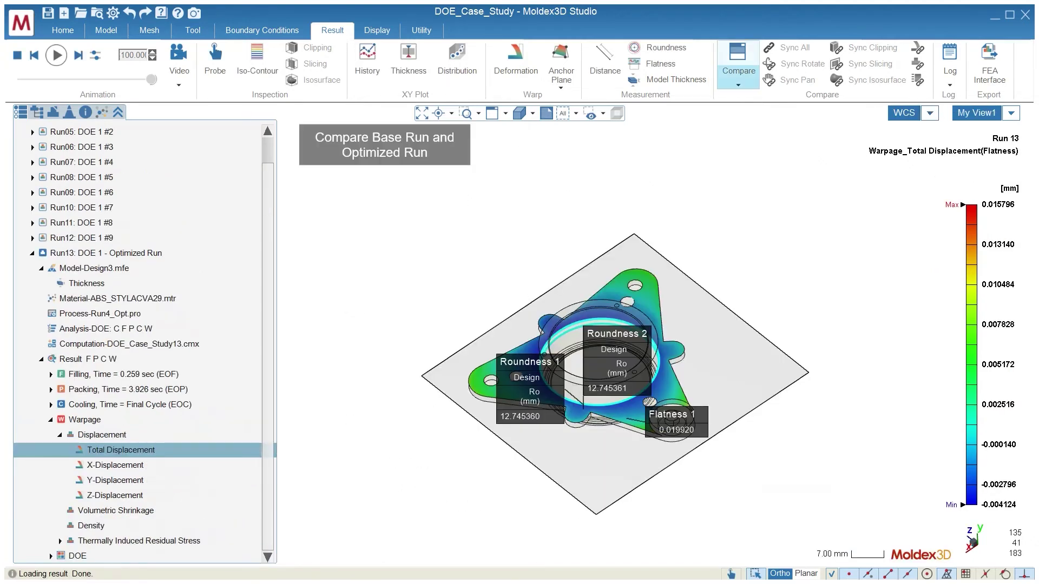
- Split the display into two stacked compare views and load Run01's Design1 model in the upper one
{"action": "left_click", "coordinate": [738, 65]}
{"action": "left_click", "coordinate": [753, 121]}
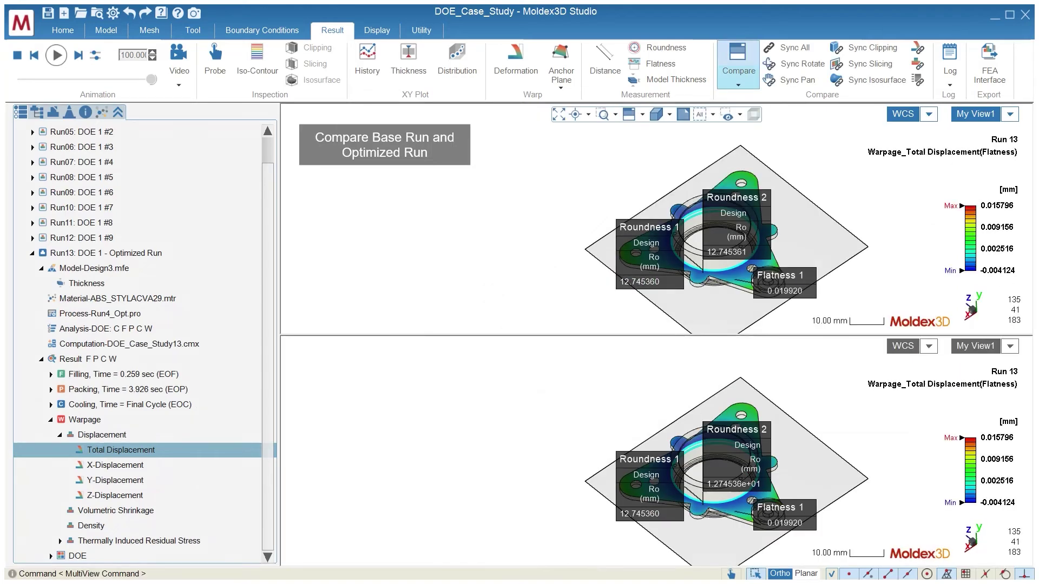
{"action": "scroll", "coordinate": [108, 223], "scroll_direction": "up", "scroll_amount": 2}
{"action": "left_click", "coordinate": [32, 147]}
{"action": "left_click", "coordinate": [93, 163]}
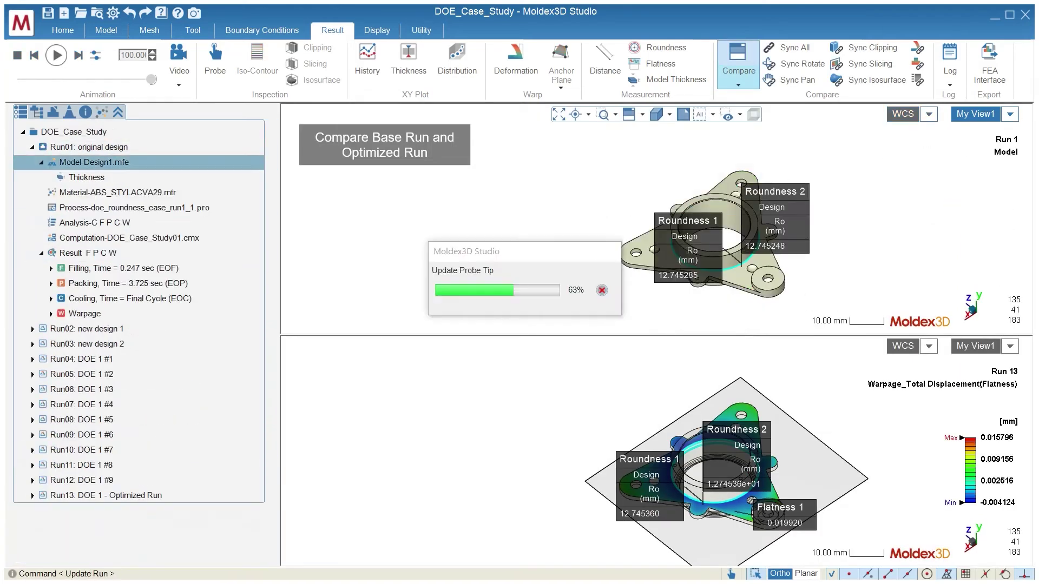
- Synchronize the result display of both views and show X-Displacement to compare the roundness of Run 1 and Run 13
{"action": "left_click", "coordinate": [460, 422]}
{"action": "left_click", "coordinate": [917, 64]}
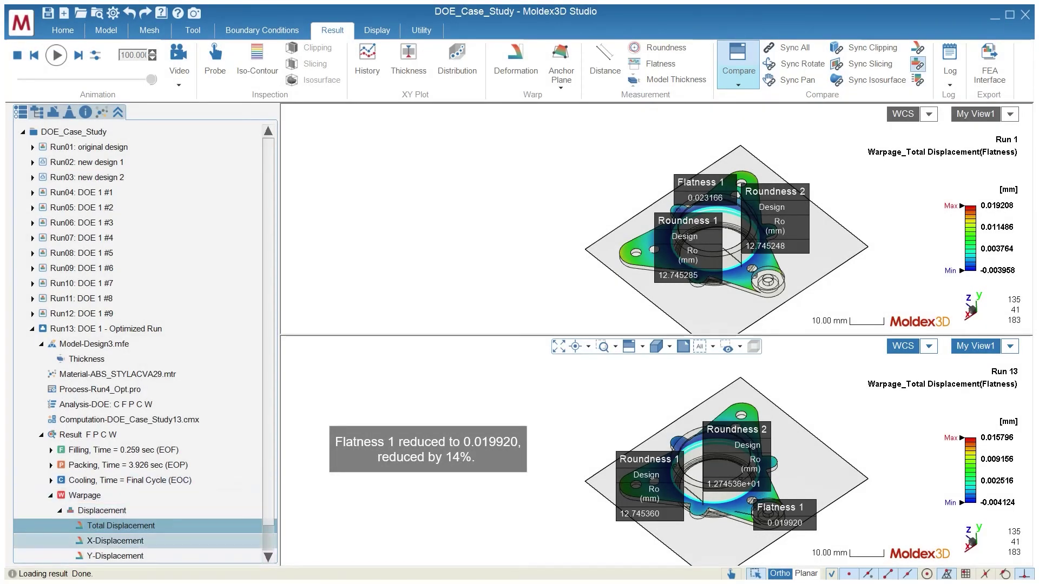
{"action": "left_click", "coordinate": [115, 541]}
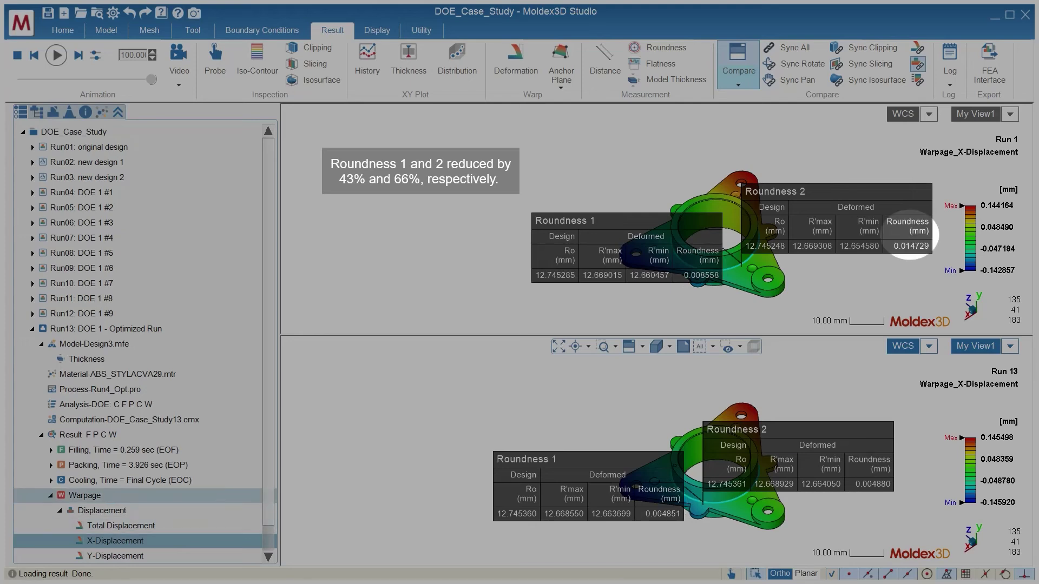
- Export Run 13's DOE Info to CSV as DOE_Report_Optimized_Run13, opening the file automatically after saving
{"action": "scroll", "coordinate": [138, 480], "scroll_direction": "down", "scroll_amount": 1}
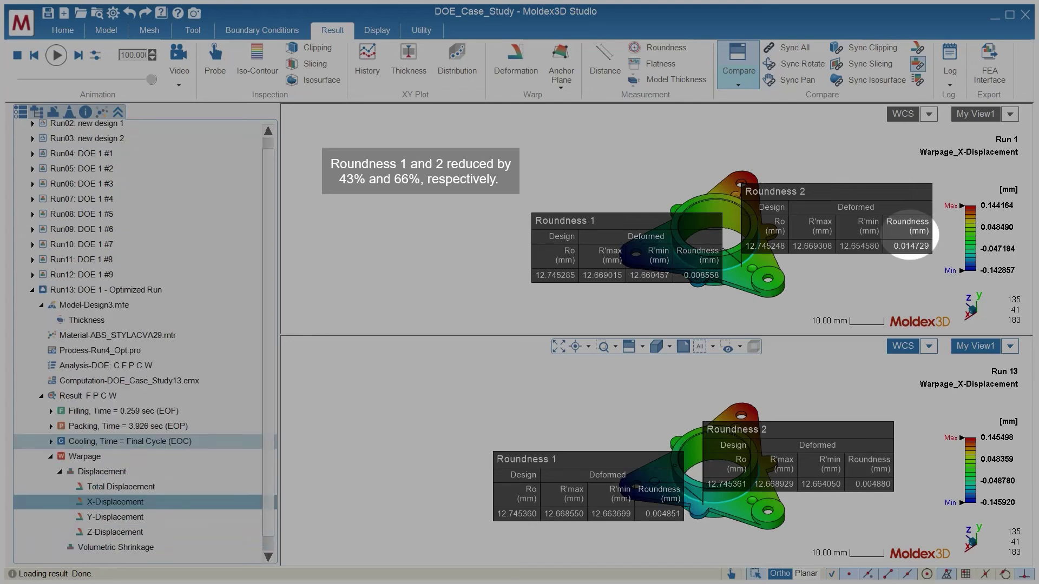
{"action": "scroll", "coordinate": [136, 526], "scroll_direction": "down", "scroll_amount": 2}
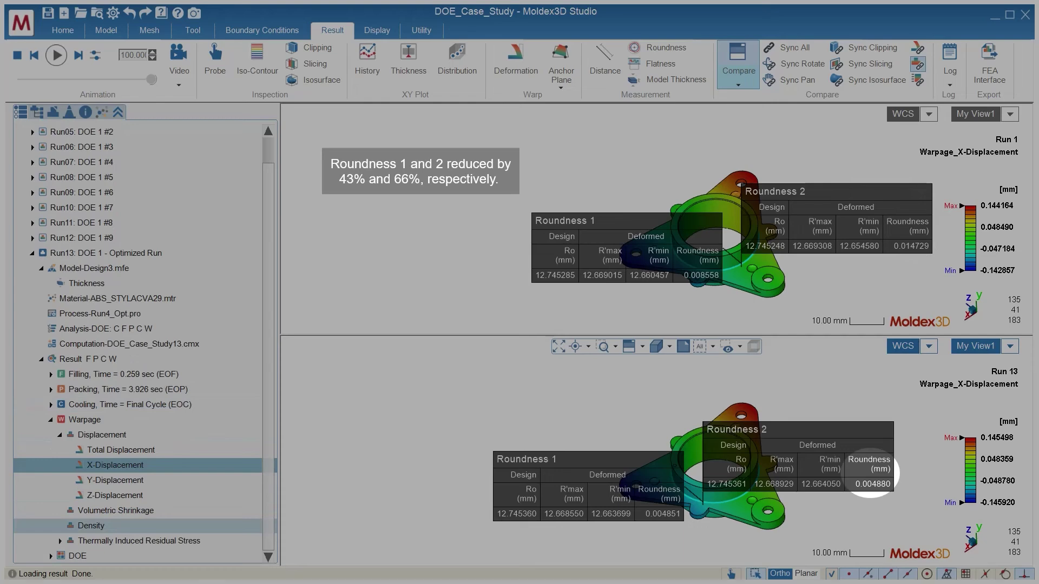
{"action": "scroll", "coordinate": [138, 556], "scroll_direction": "down", "scroll_amount": 2}
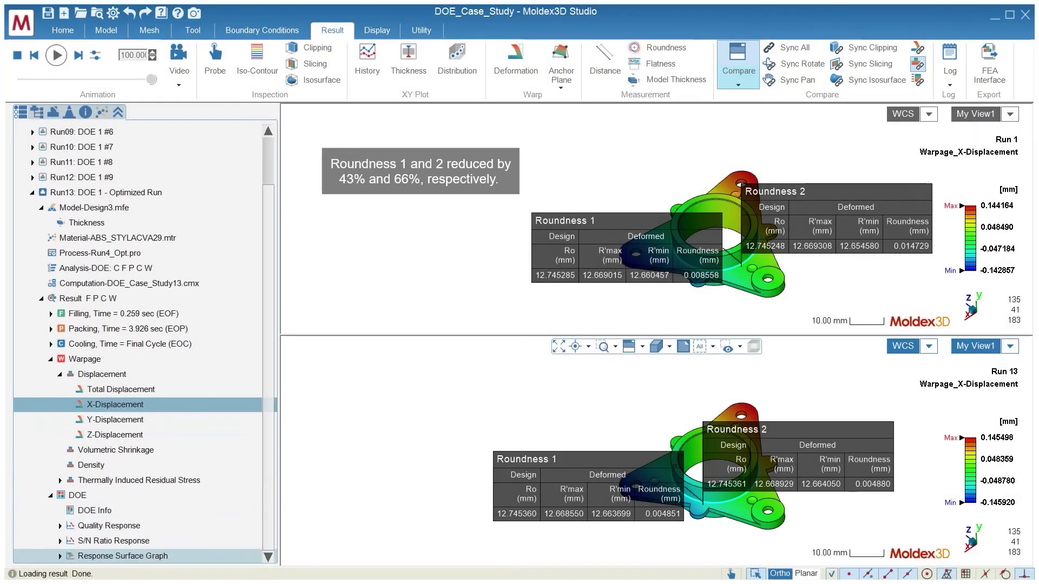
{"action": "right_click", "coordinate": [95, 510]}
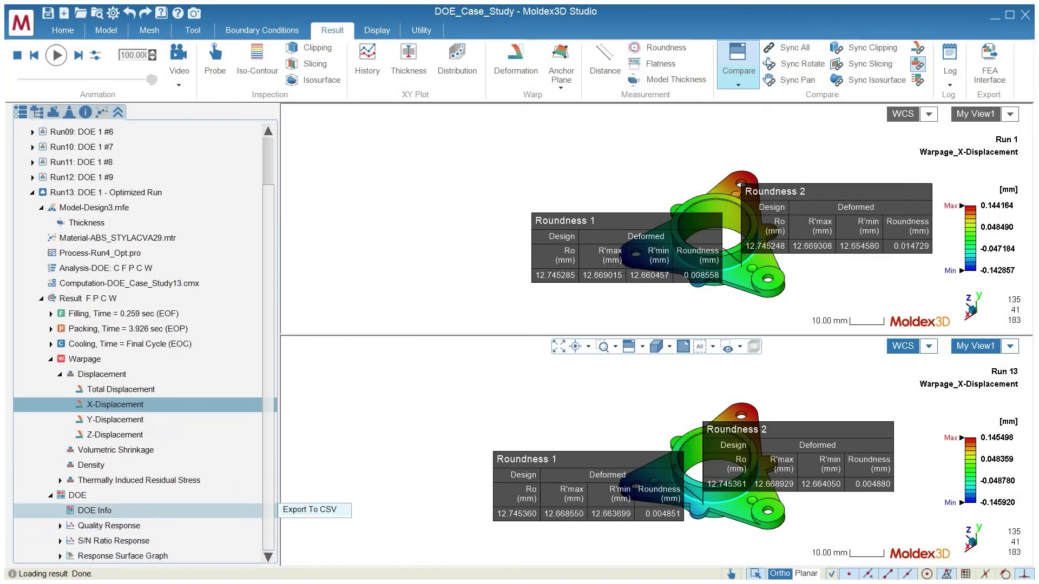
{"action": "left_click", "coordinate": [310, 510]}
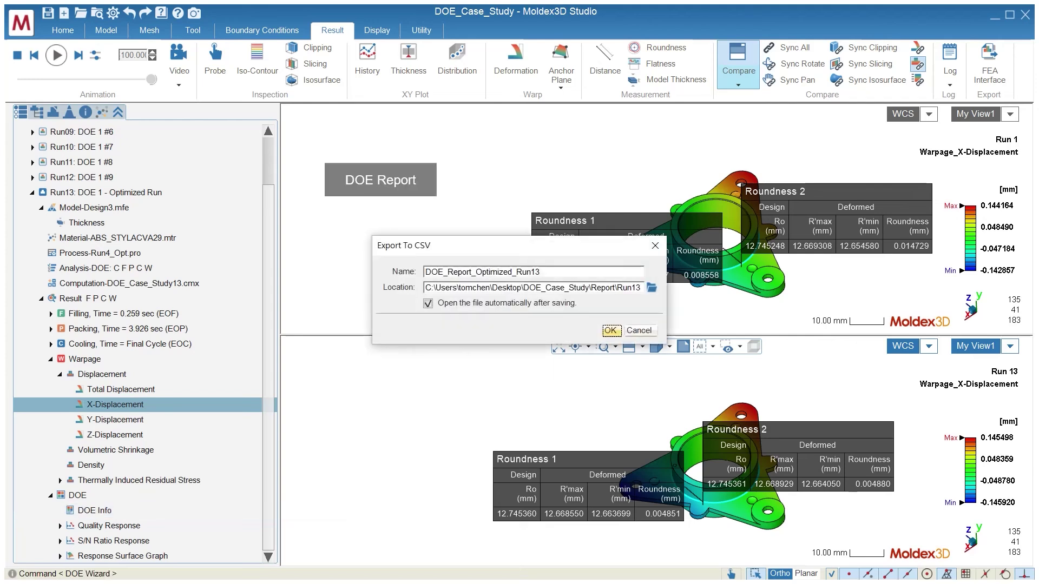
{"action": "left_click", "coordinate": [610, 330]}
{"action": "left_click", "coordinate": [684, 316]}
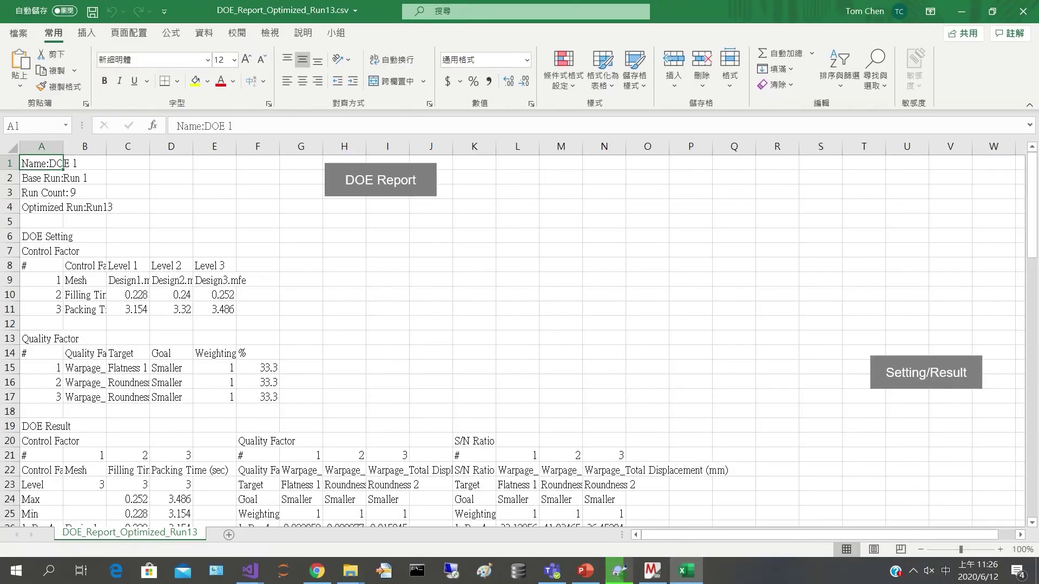
- Review the DOE results in the exported report and highlight the Mesh row of Flatness 1's Quality Response ANOVA table
{"action": "scroll", "coordinate": [519, 341], "scroll_direction": "down", "scroll_amount": 5}
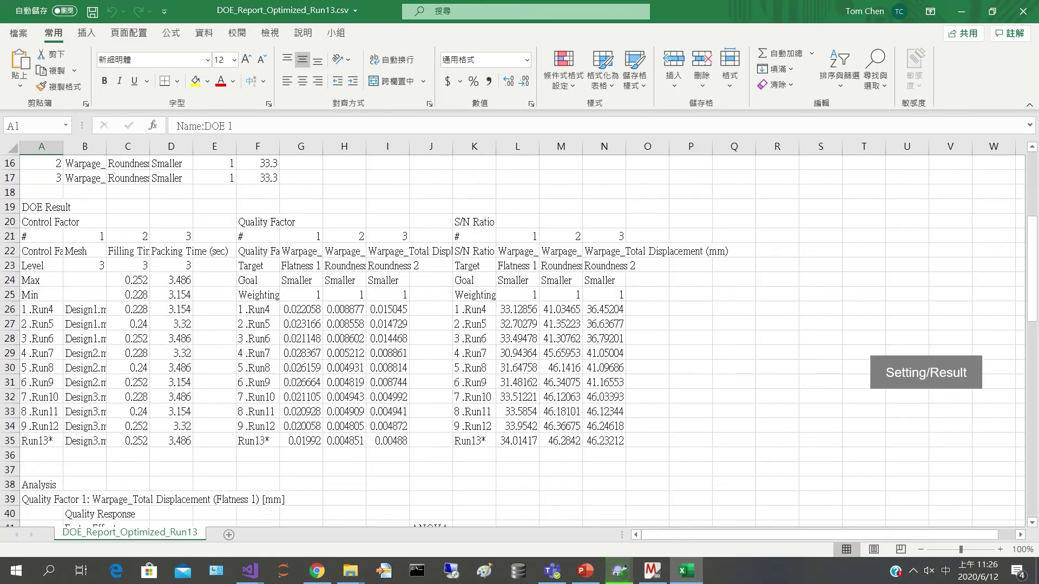
{"action": "scroll", "coordinate": [519, 340], "scroll_direction": "down", "scroll_amount": 5}
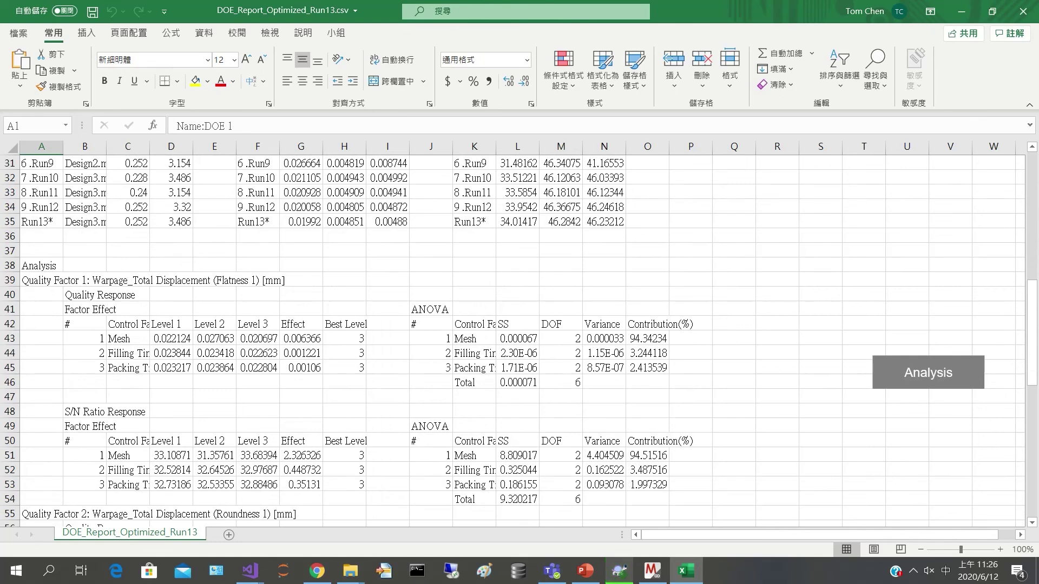
{"action": "left_click", "coordinate": [247, 280]}
{"action": "left_click_drag", "start_coordinate": [431, 338], "coordinate": [647, 338]}
- Highlight the Mesh row of Roundness 1's Quality Response ANOVA table and examine the Roundness 2 analysis
{"action": "scroll", "coordinate": [520, 341], "scroll_direction": "down", "scroll_amount": 5}
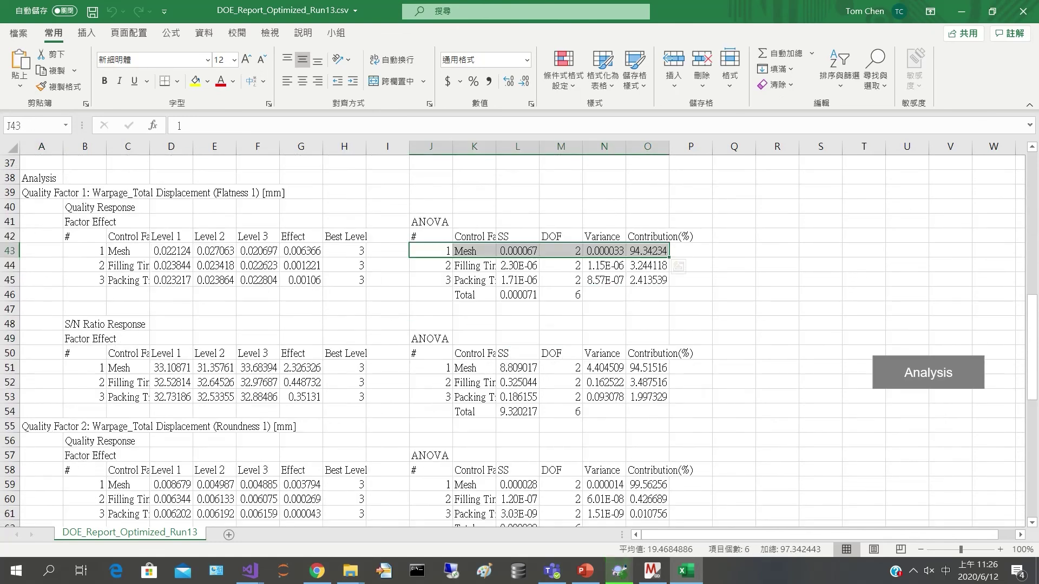
{"action": "left_click", "coordinate": [216, 294]}
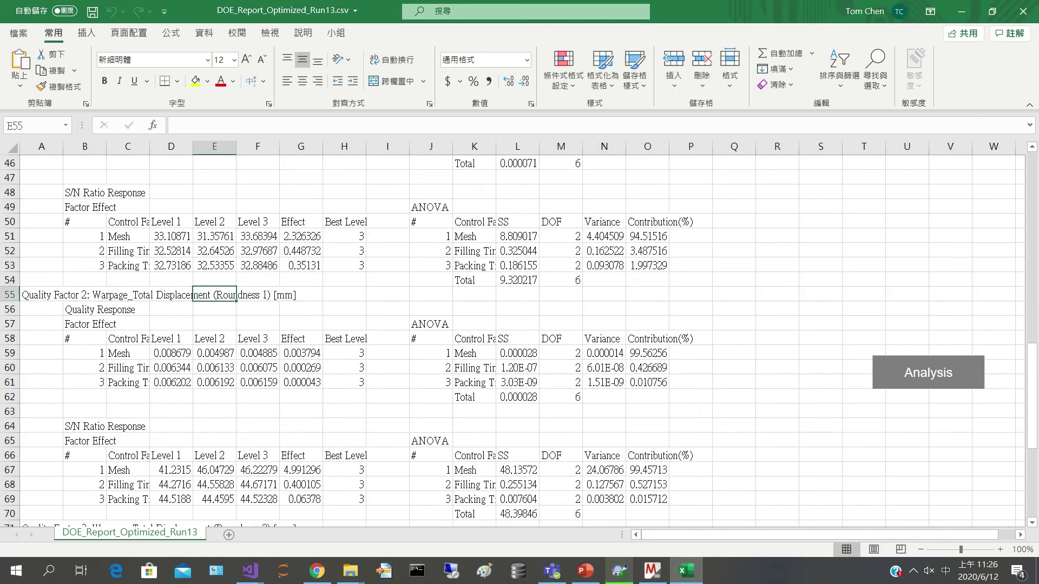
{"action": "left_click_drag", "start_coordinate": [430, 353], "coordinate": [647, 352]}
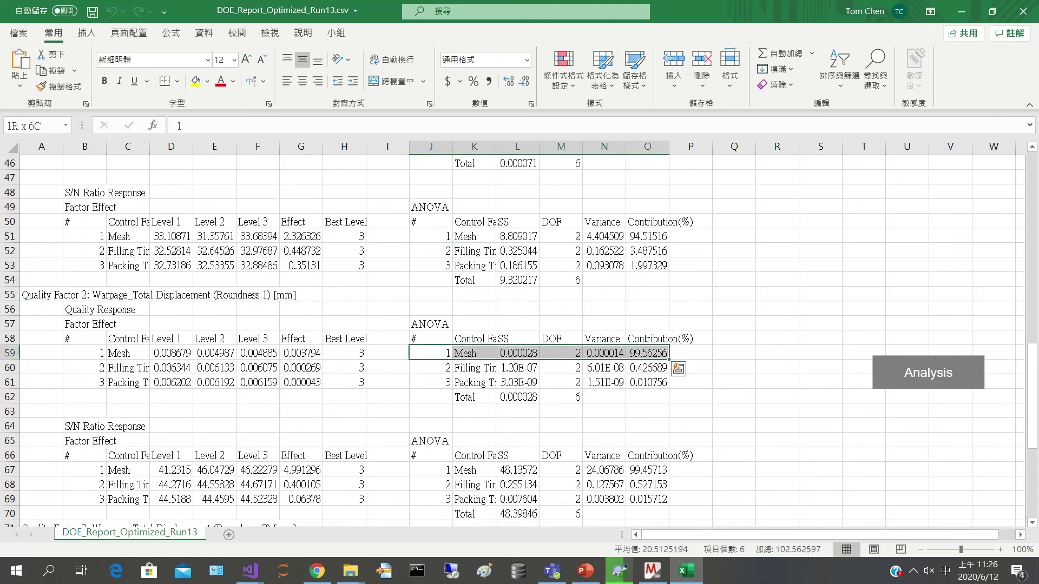
{"action": "scroll", "coordinate": [520, 341], "scroll_direction": "down", "scroll_amount": 8}
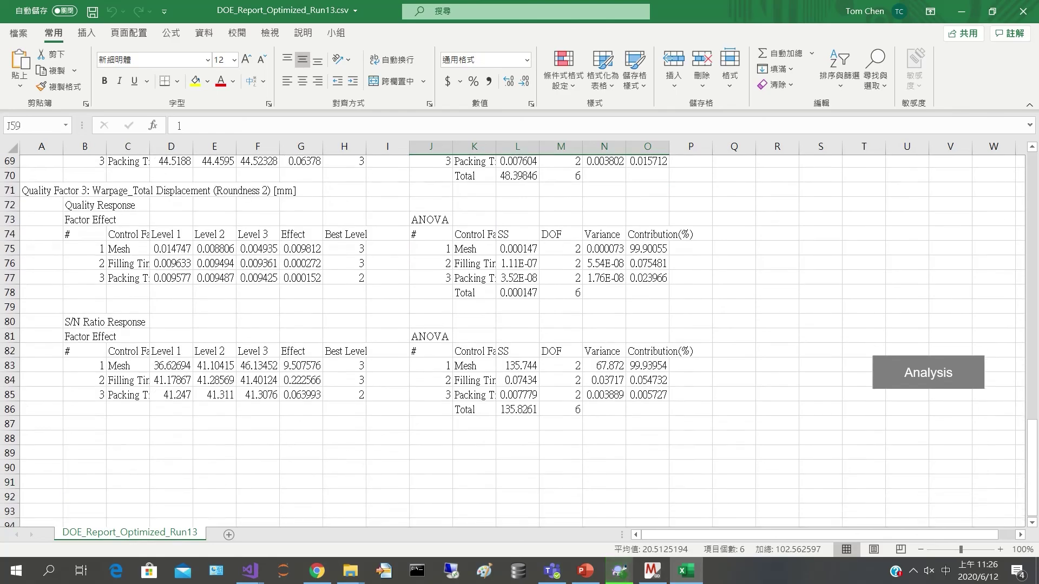
{"action": "scroll", "coordinate": [519, 340], "scroll_direction": "down", "scroll_amount": 13}
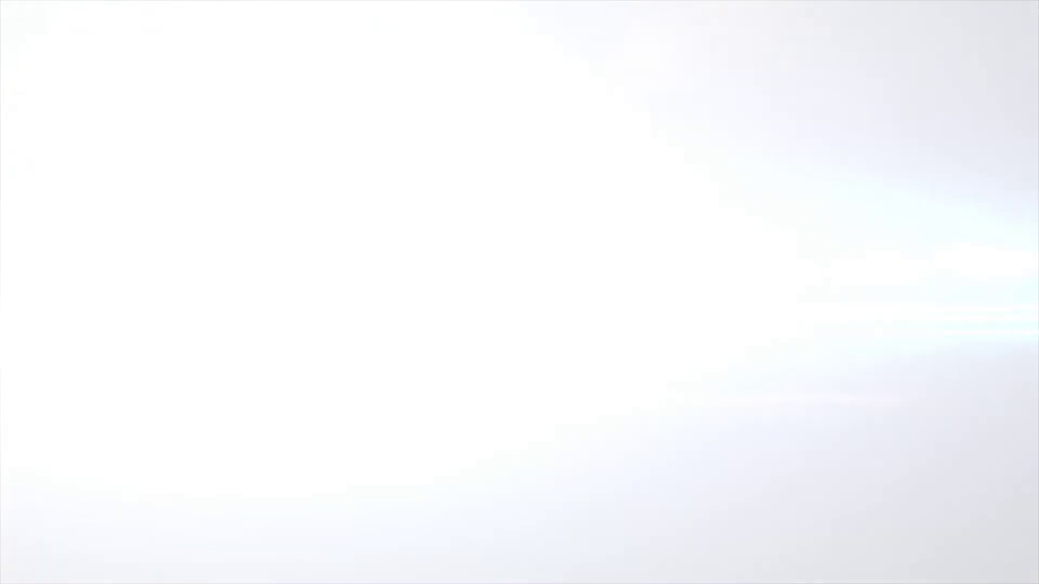